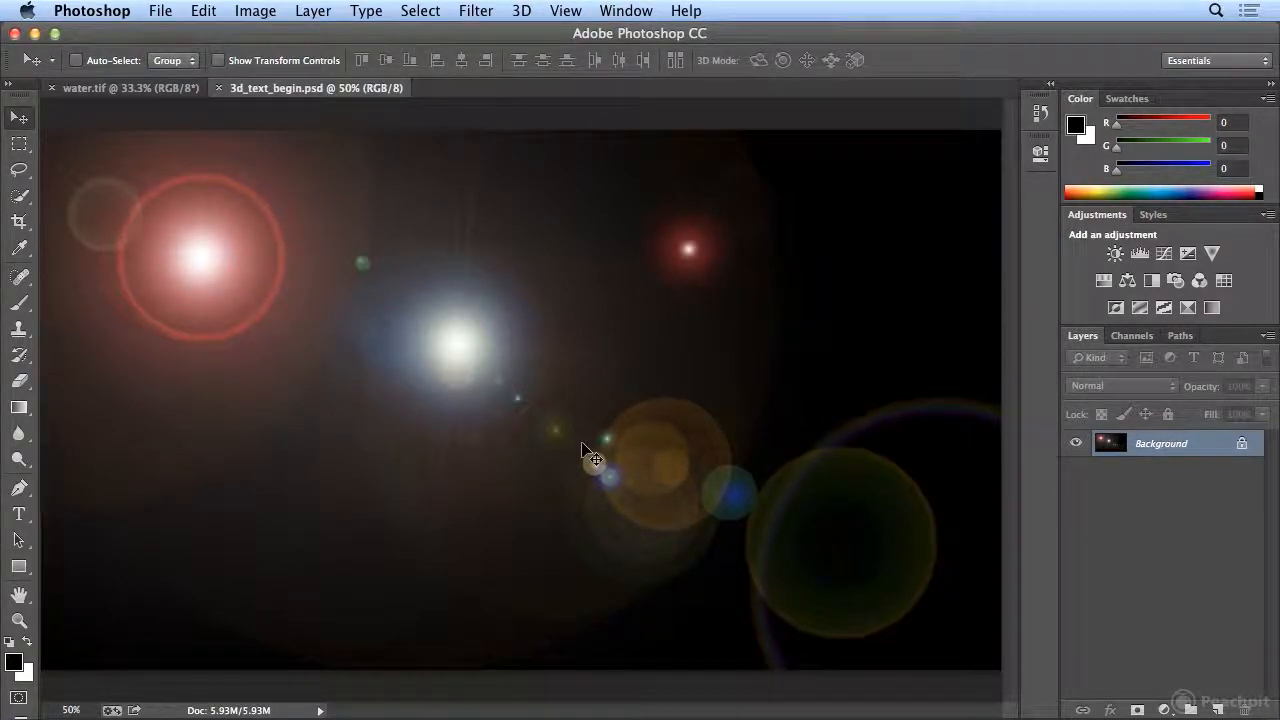
pyautogui.click(477, 12)
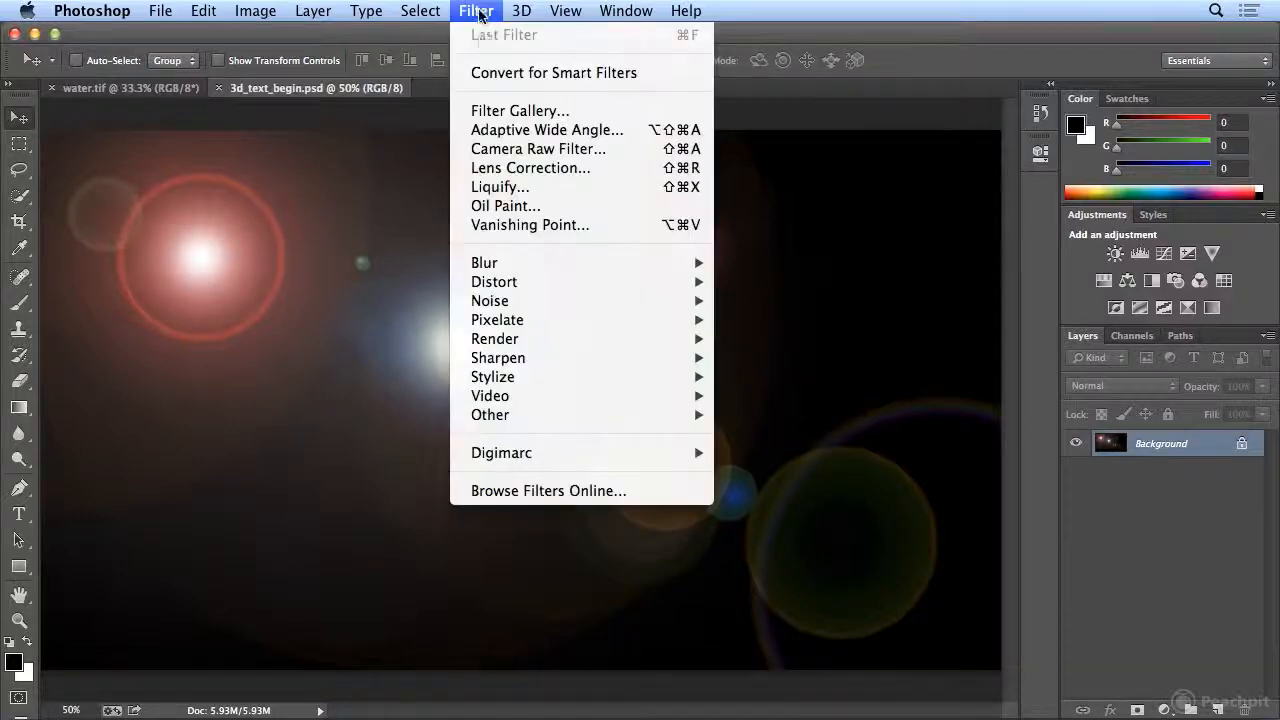
pyautogui.moveTo(547, 340)
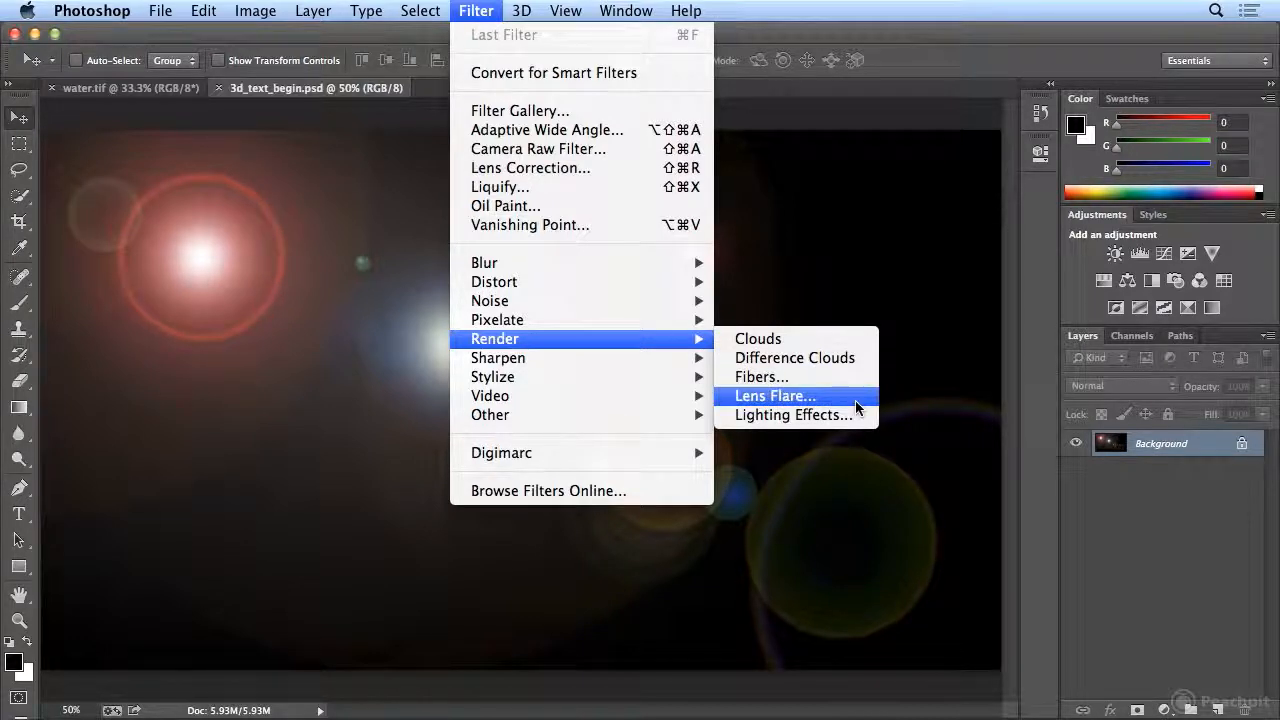
pyautogui.click(495, 33)
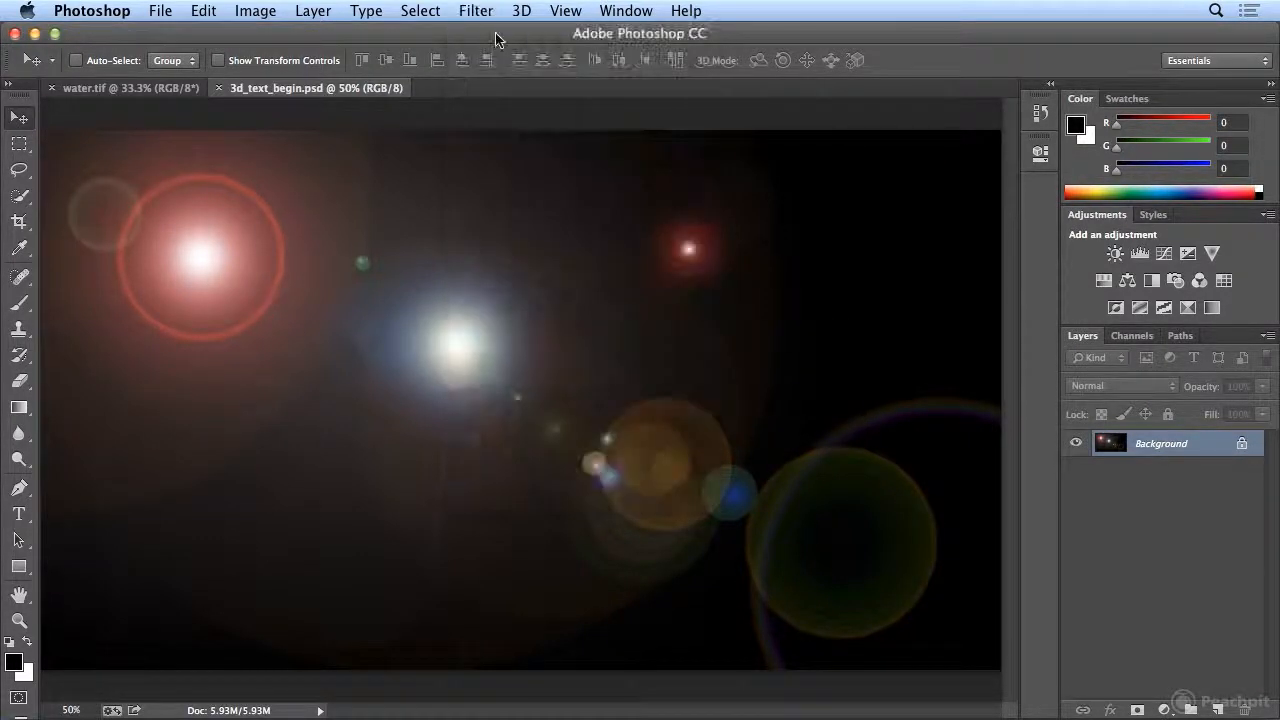
# Step: Set up the Type tool with white as the text color, Bold style and a 400 pt size
pyautogui.click(24, 513)
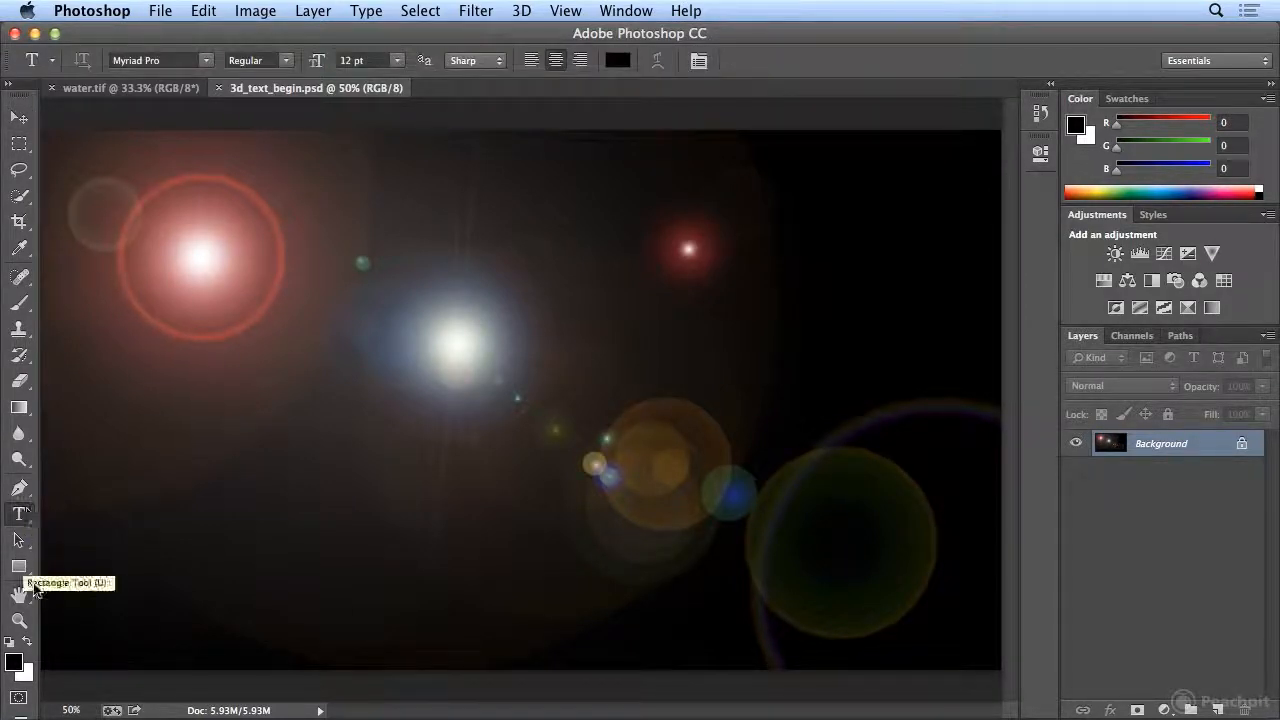
pyautogui.click(27, 645)
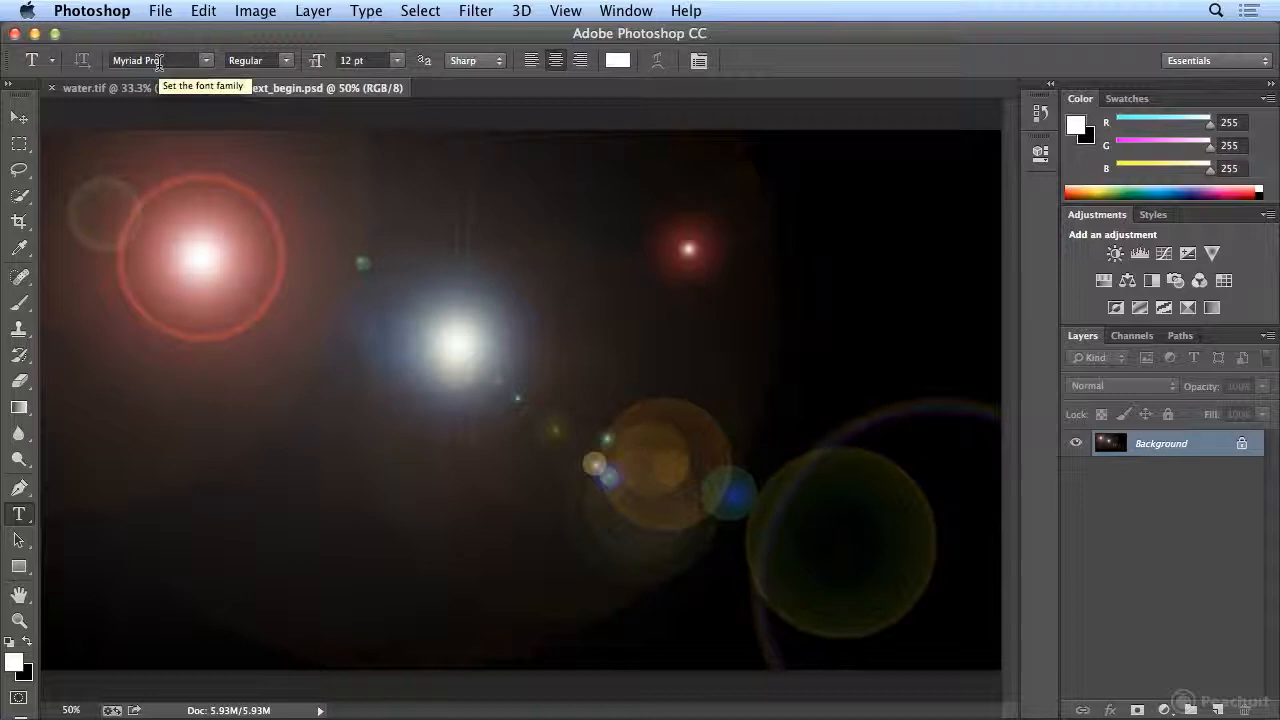
pyautogui.click(285, 60)
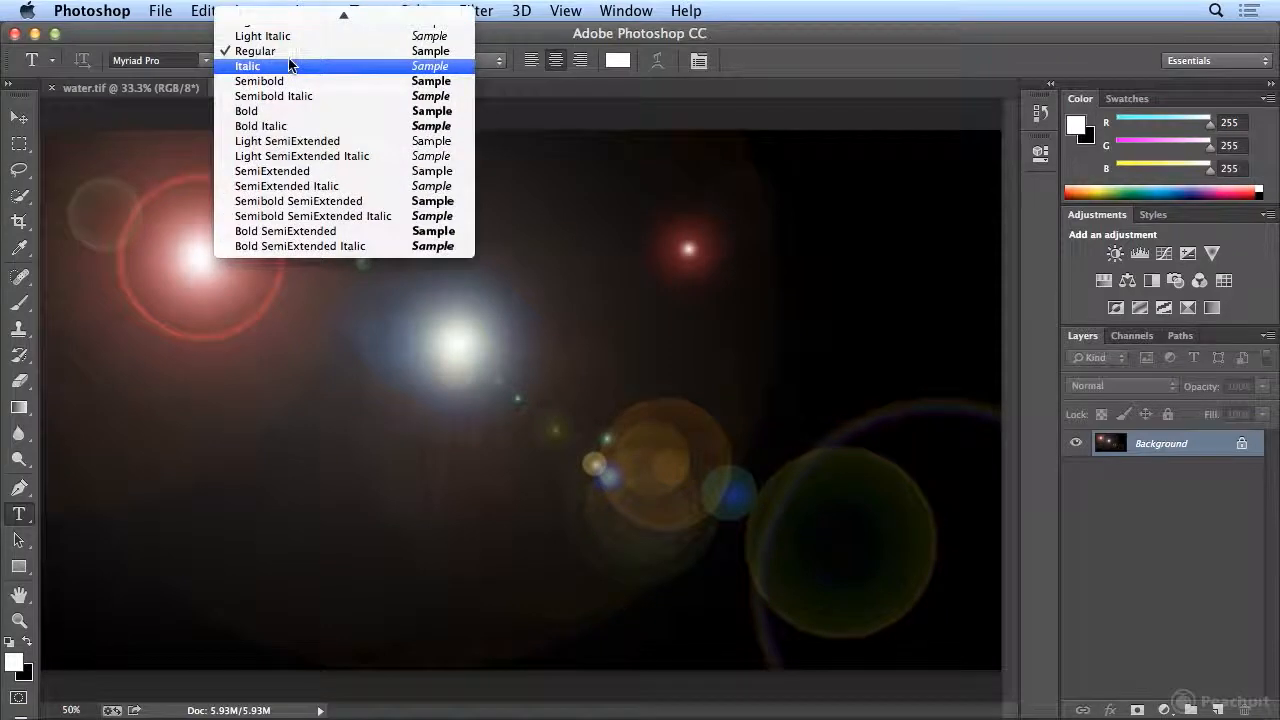
pyautogui.click(271, 117)
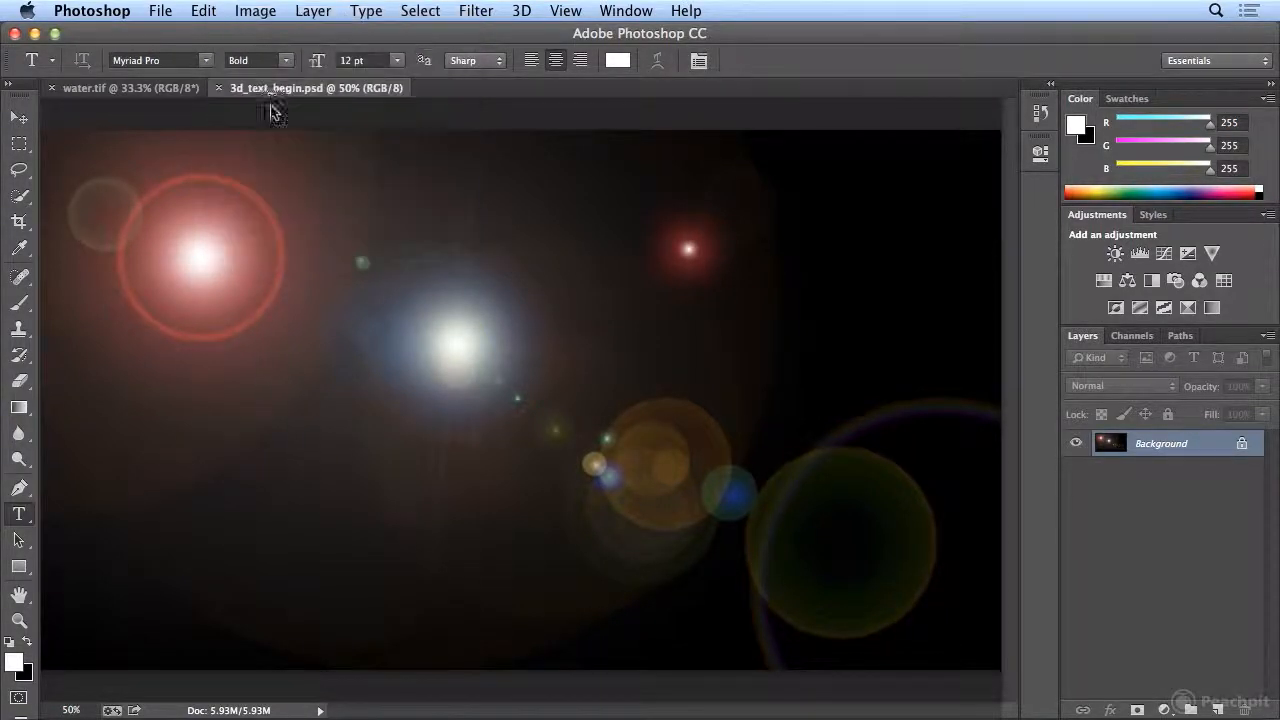
pyautogui.click(348, 60)
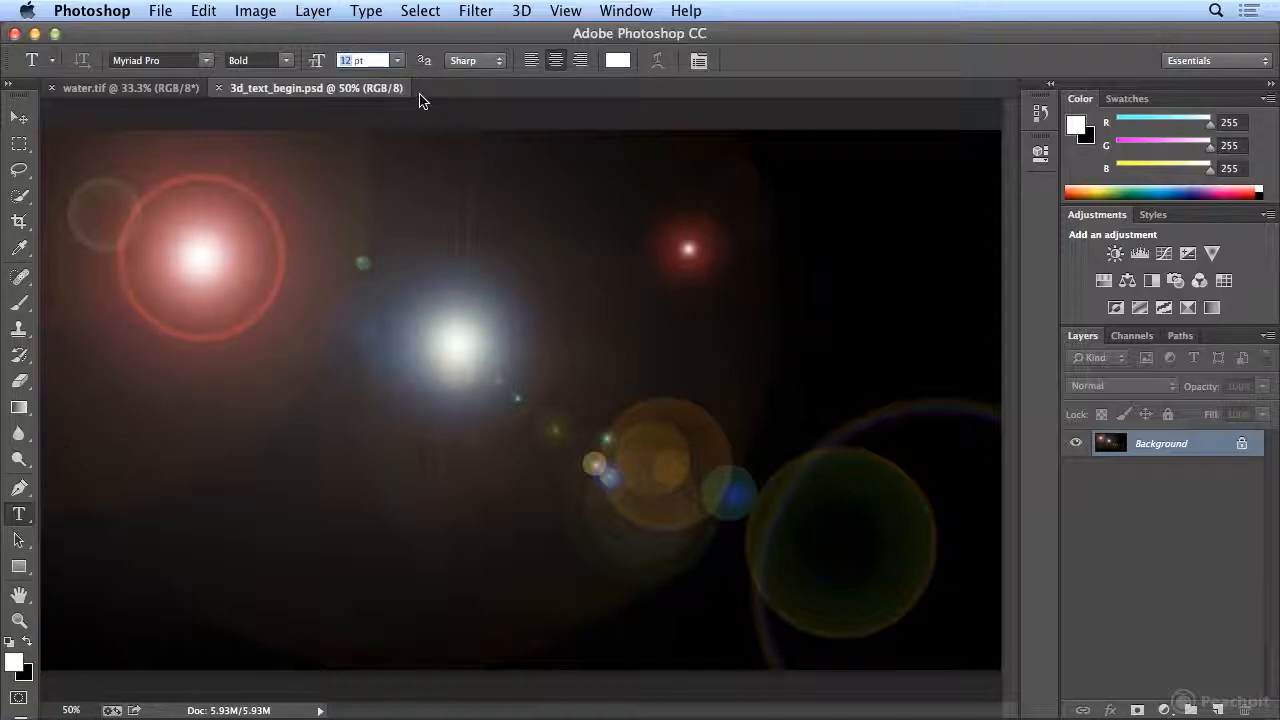
pyautogui.write('400')
pyautogui.press('Return')
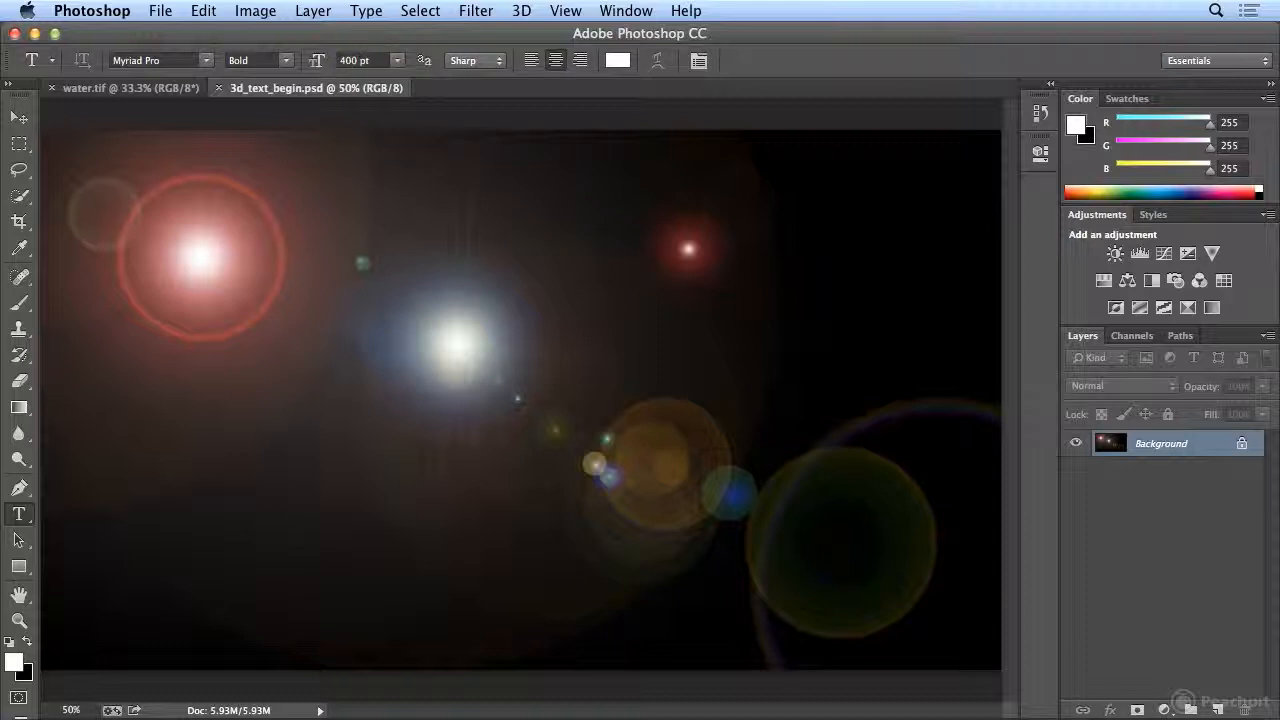
# Step: Add the text LIGHT across the flares in the upper part of the image, reposition it and commit it
pyautogui.click(337, 322)
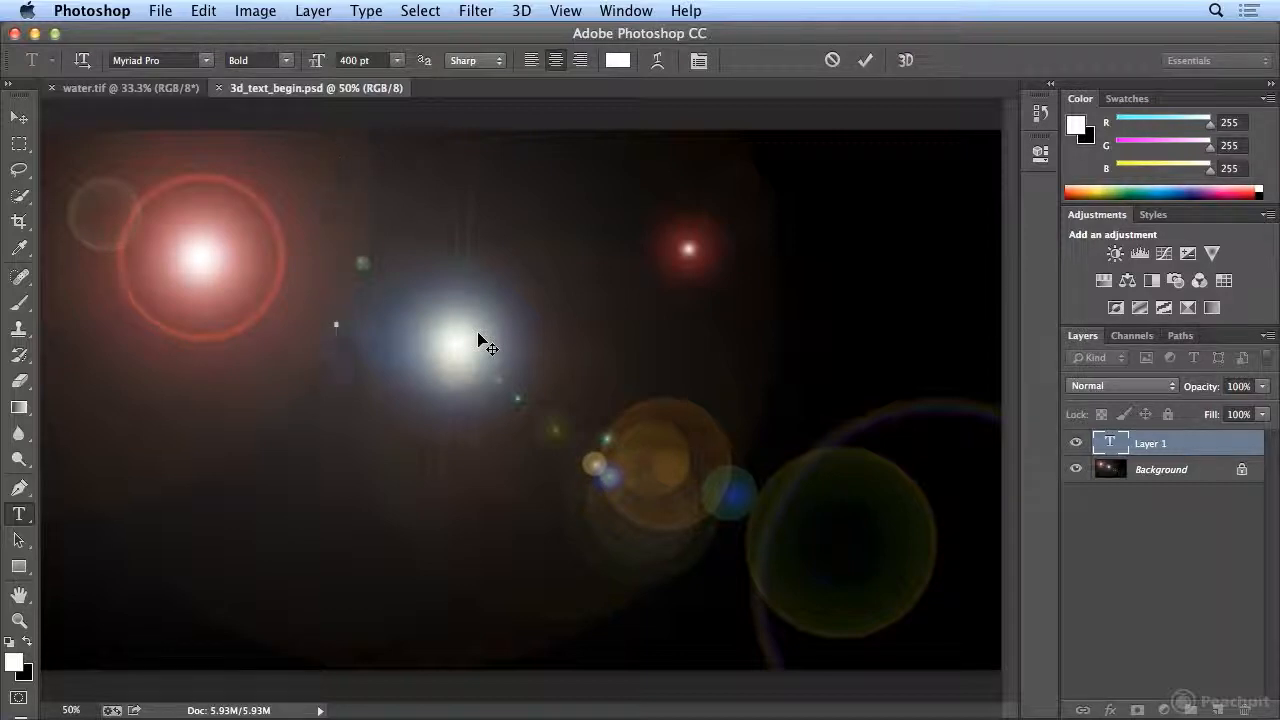
pyautogui.write('LIG')
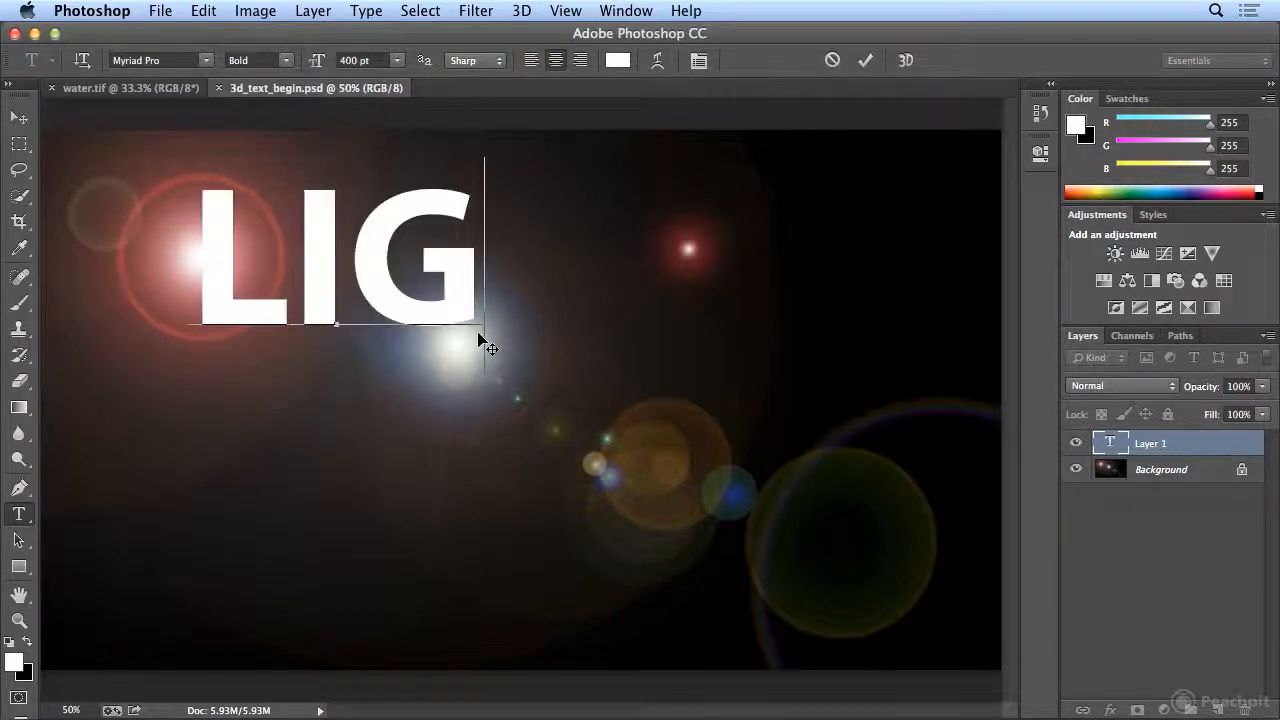
pyautogui.write('HT')
pyautogui.moveTo(380, 443); pyautogui.dragTo(497, 503)
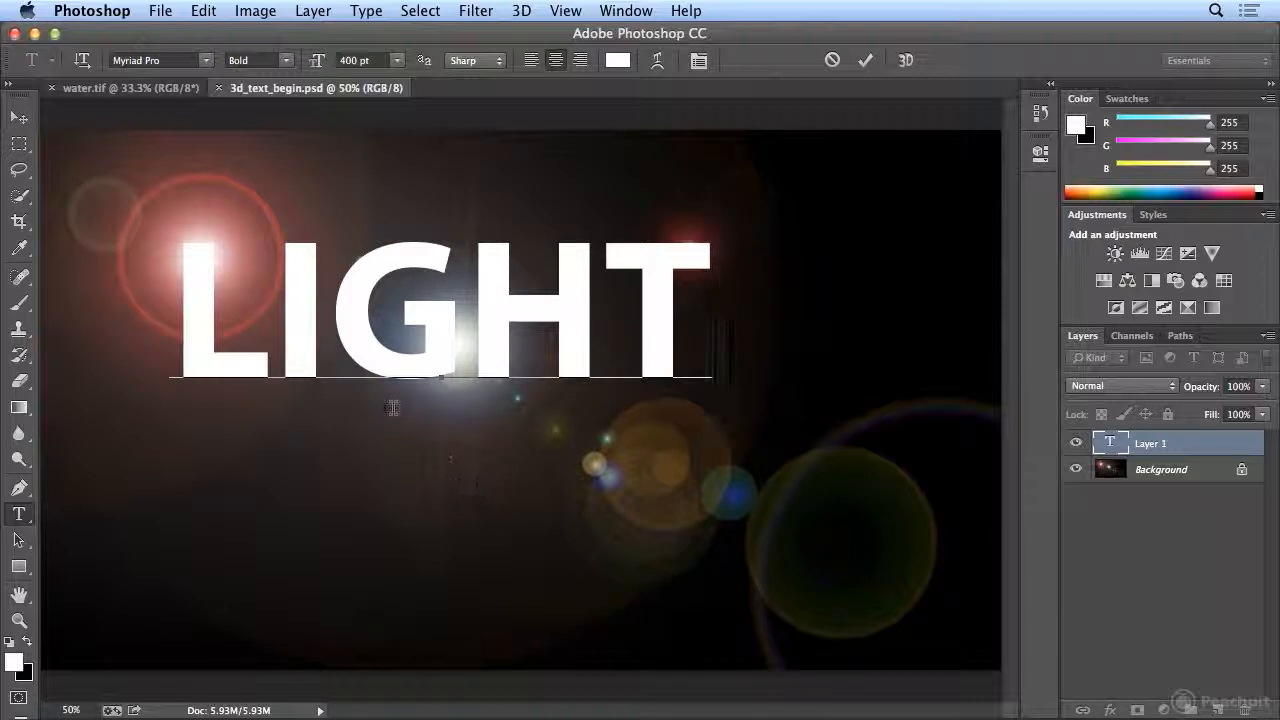
pyautogui.click(19, 117)
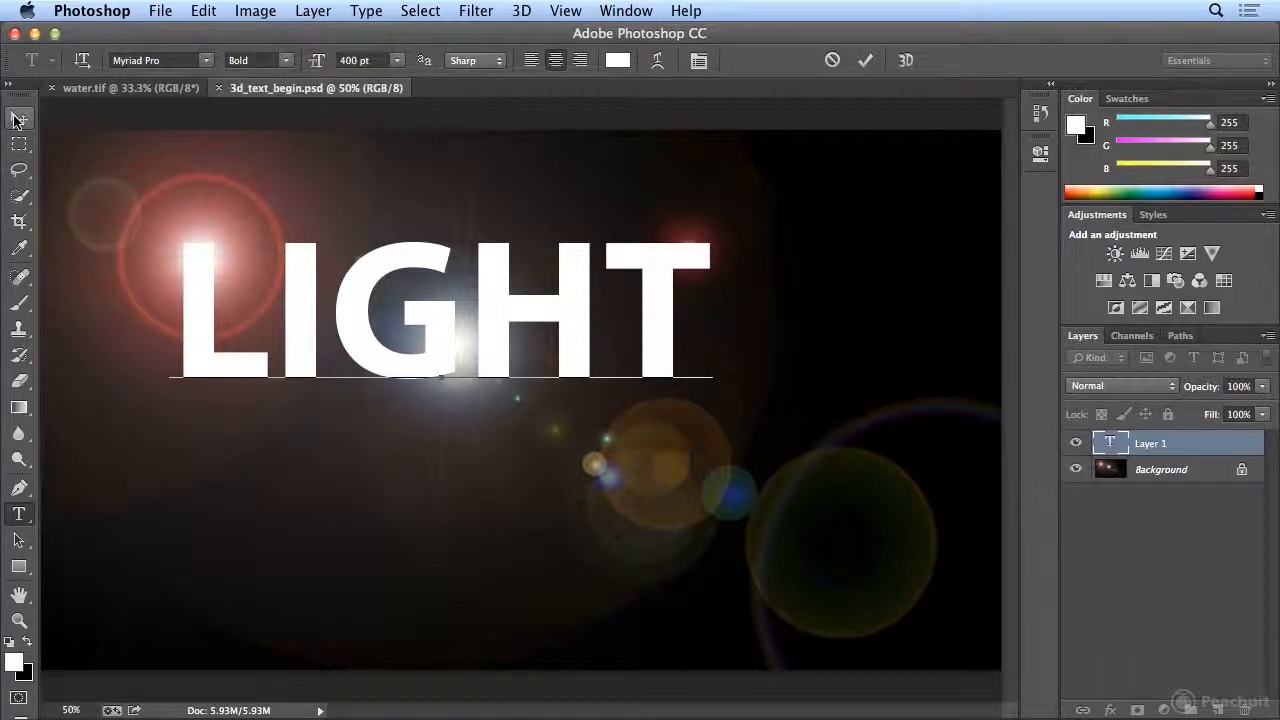
# Step: Align the LIGHT text layer with the Background by vertical and horizontal centers
pyautogui.keyDown('shift'); pyautogui.click(1178, 477); pyautogui.keyUp('shift')
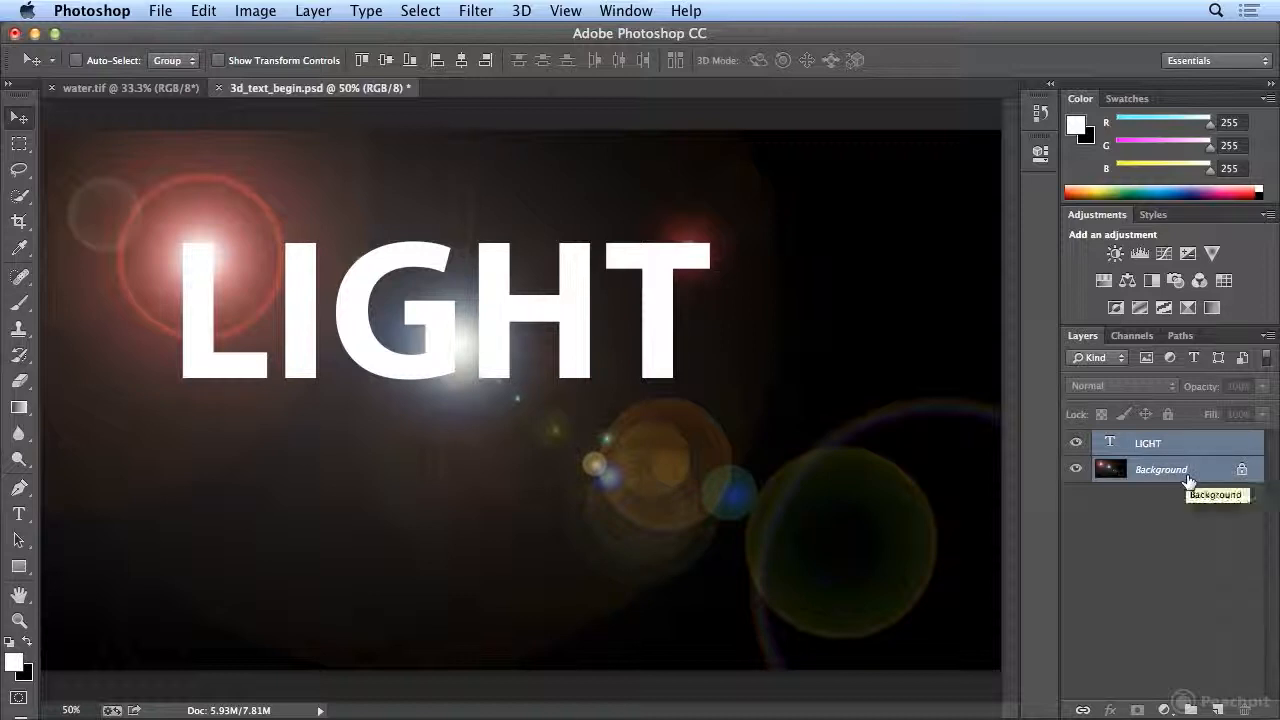
pyautogui.click(388, 61)
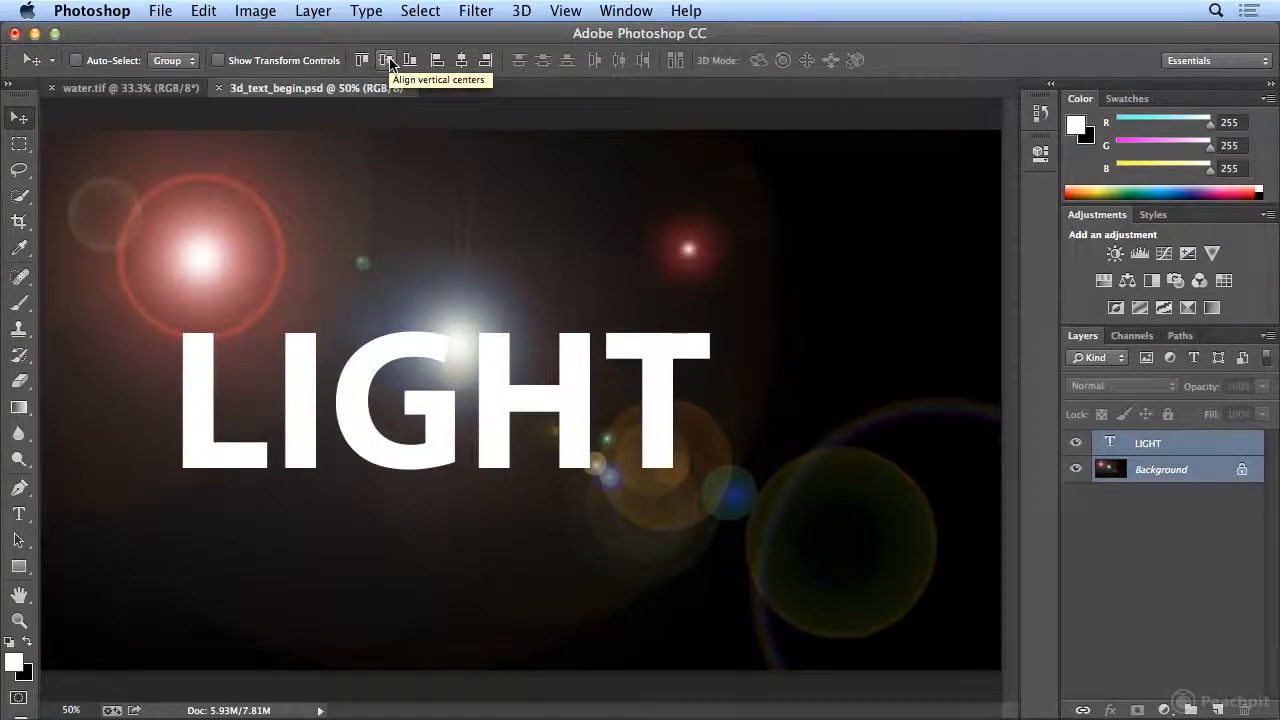
pyautogui.click(463, 61)
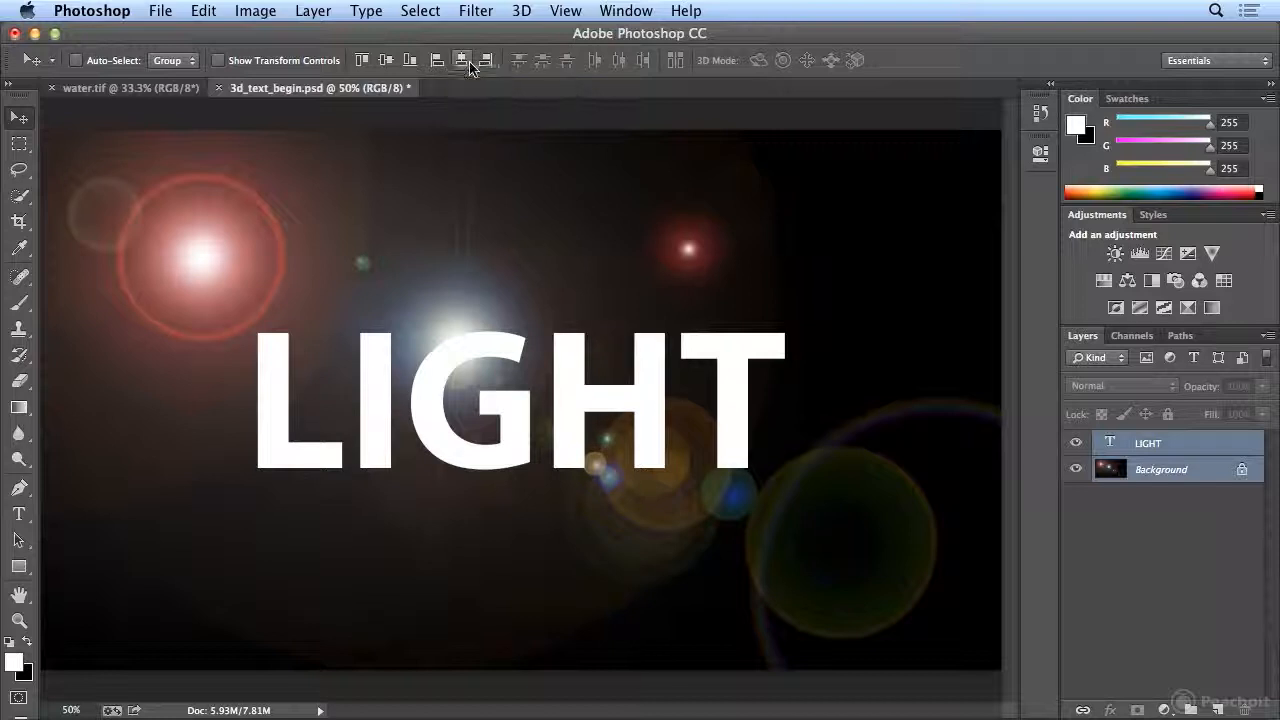
# Step: Create a 3D extrusion from the LIGHT text layer only, accepting the switch to the 3D workspace
pyautogui.click(1168, 445)
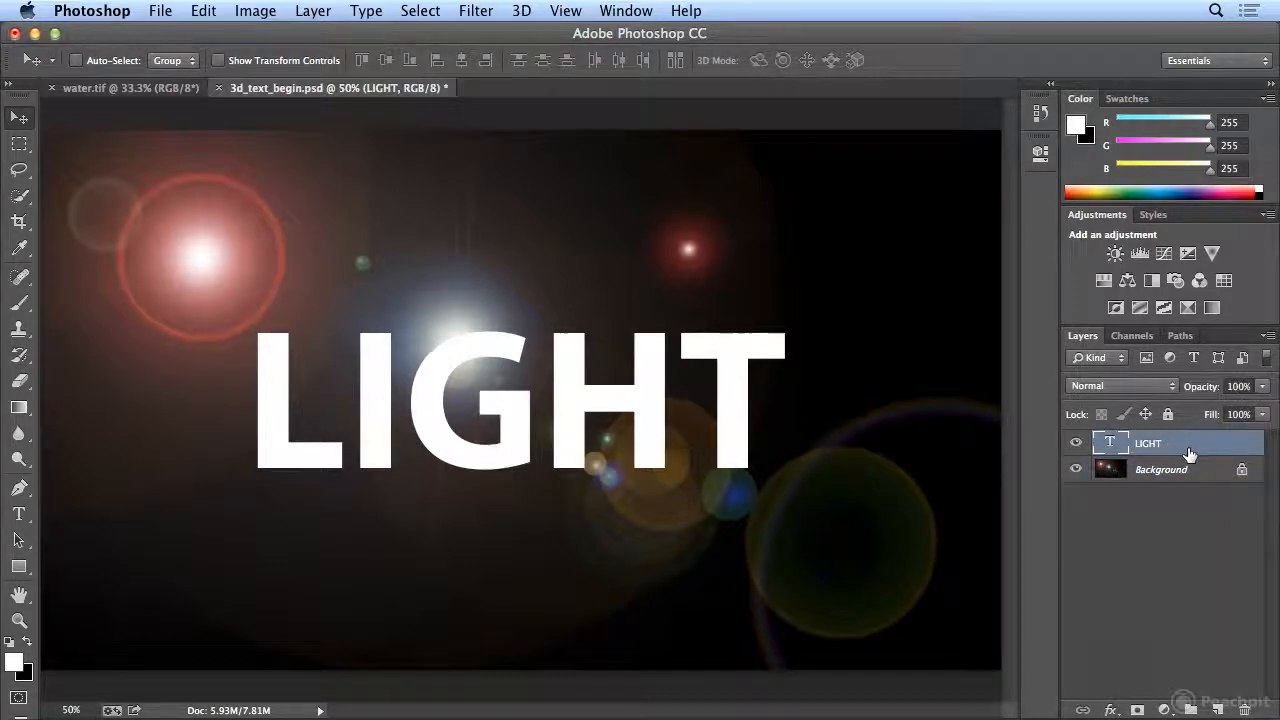
pyautogui.click(525, 12)
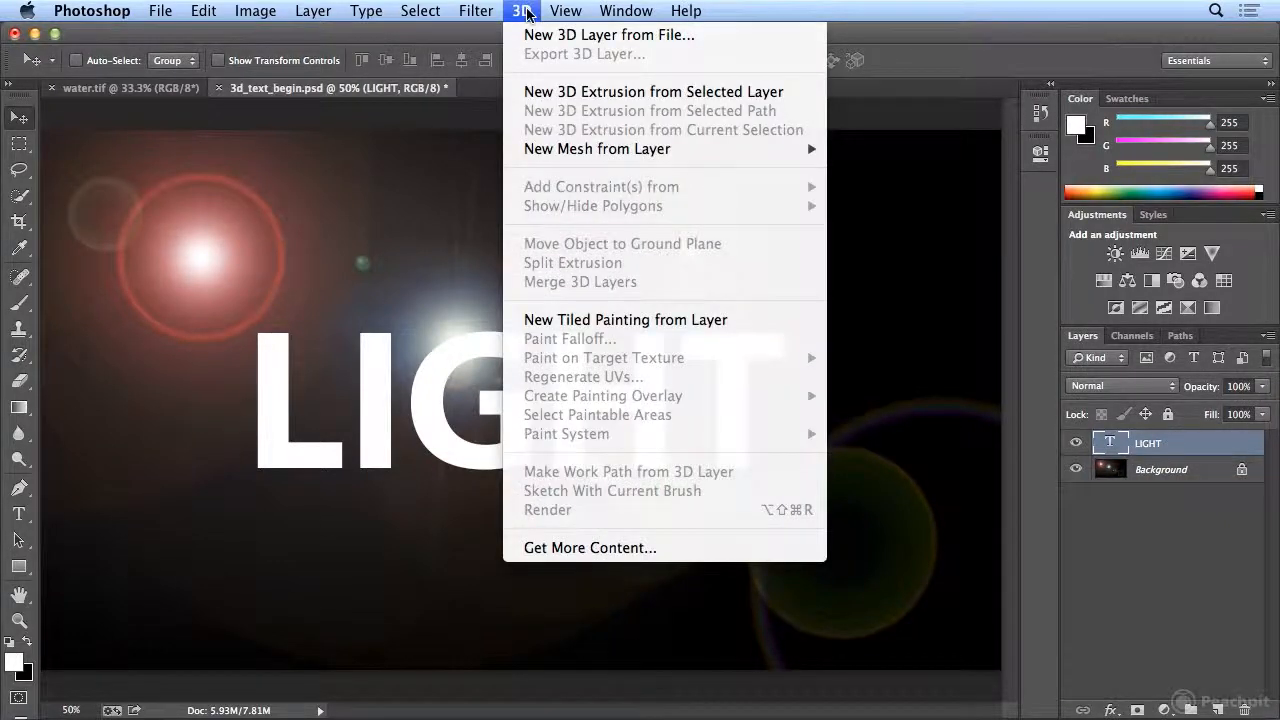
pyautogui.click(657, 92)
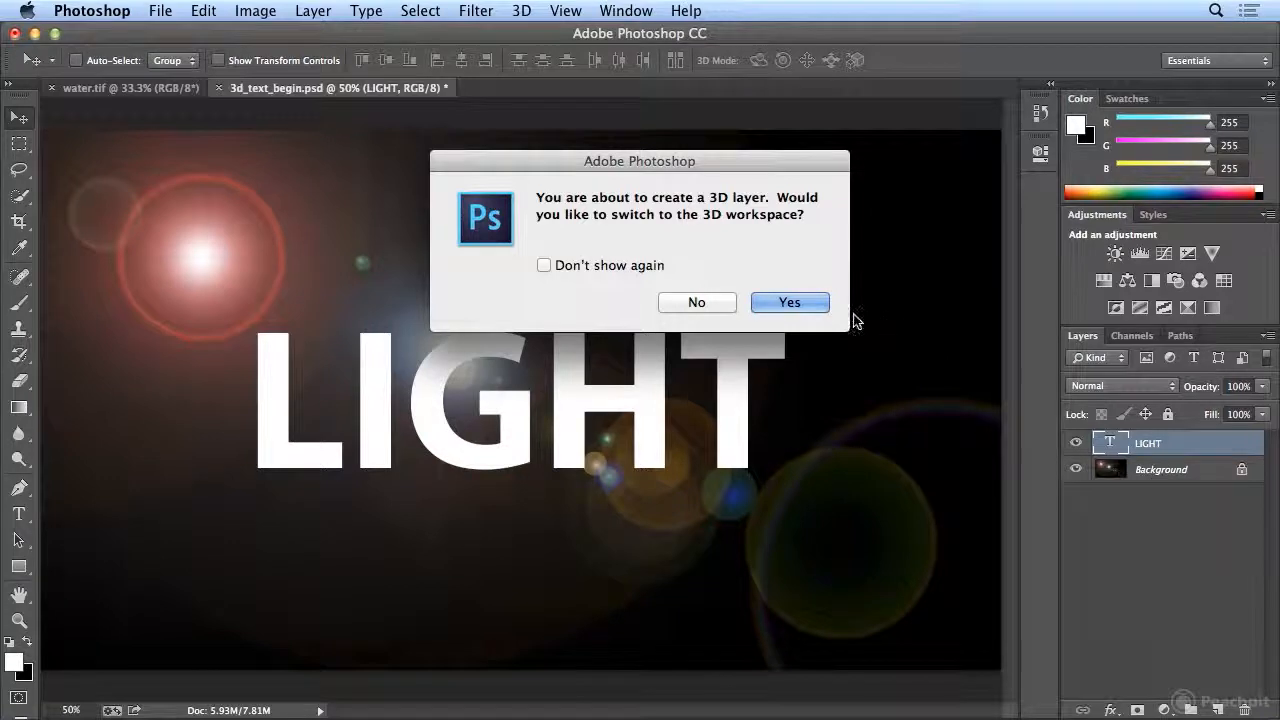
pyautogui.click(789, 303)
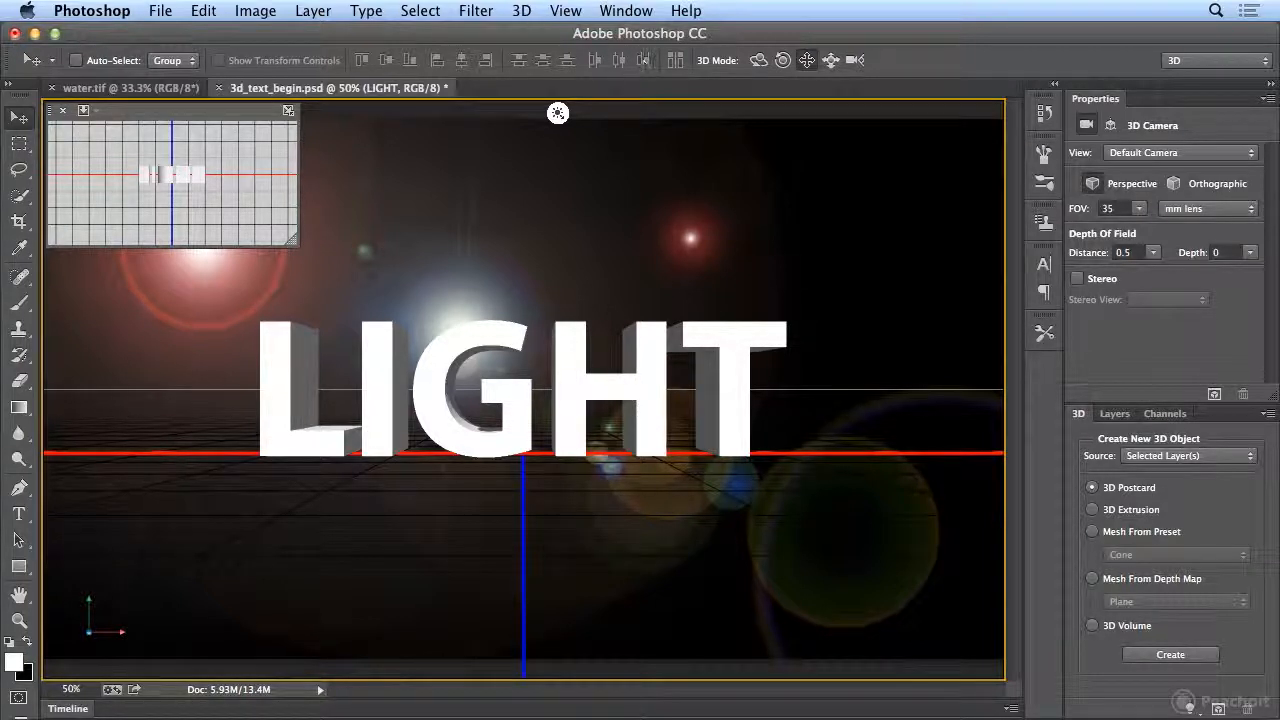
pyautogui.click(521, 11)
pyautogui.click(521, 11)
pyautogui.click(521, 10)
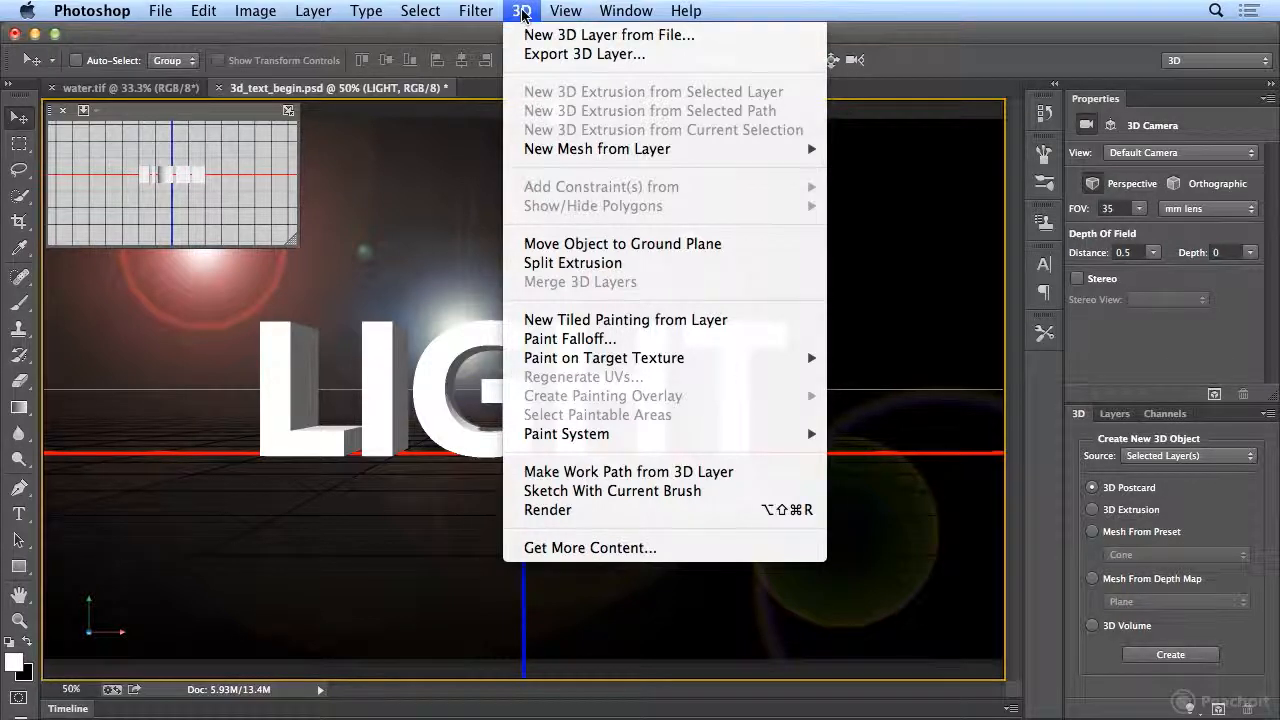
pyautogui.click(524, 13)
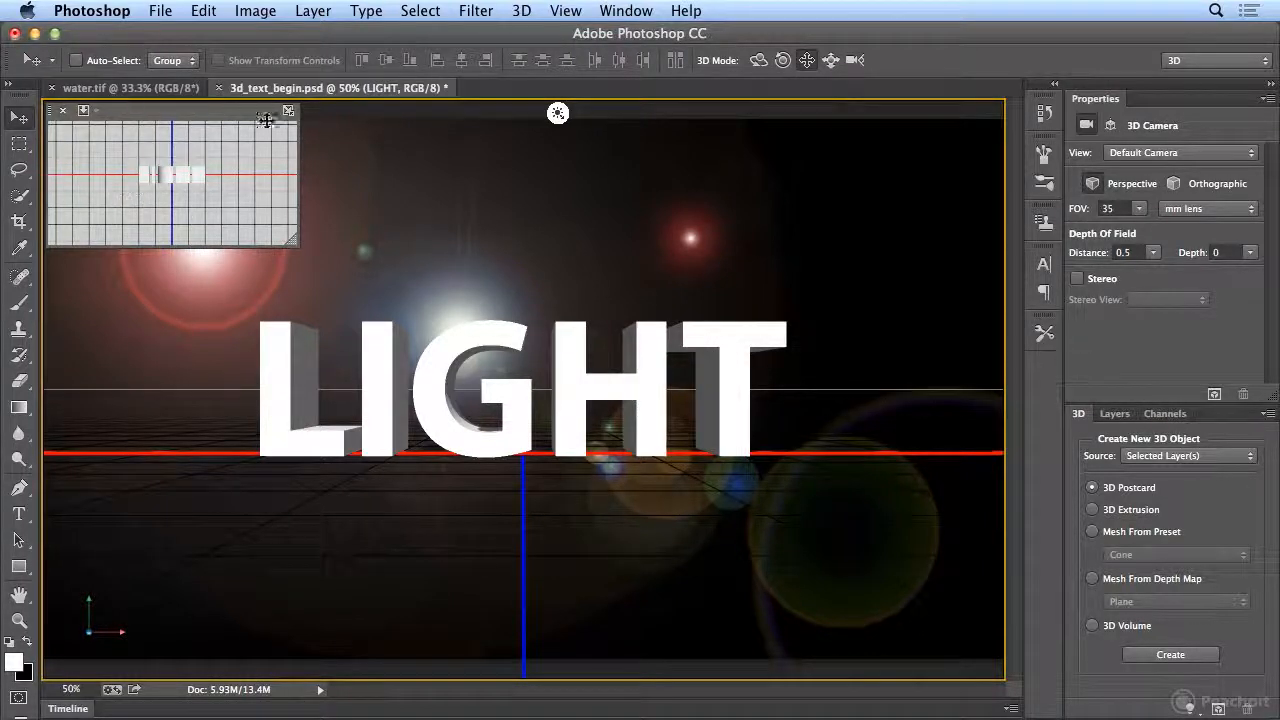
# Step: Preview the 3D text from the Back in the secondary view, and set that view to Front
pyautogui.click(98, 112)
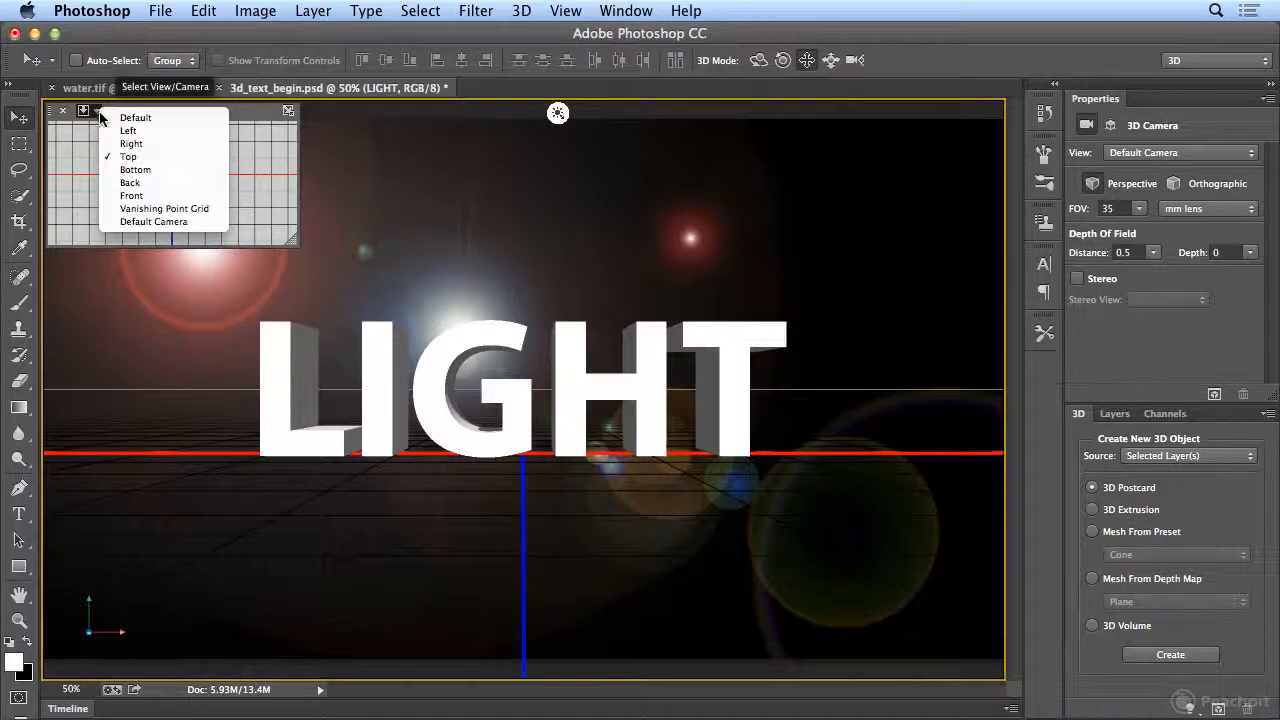
pyautogui.click(154, 181)
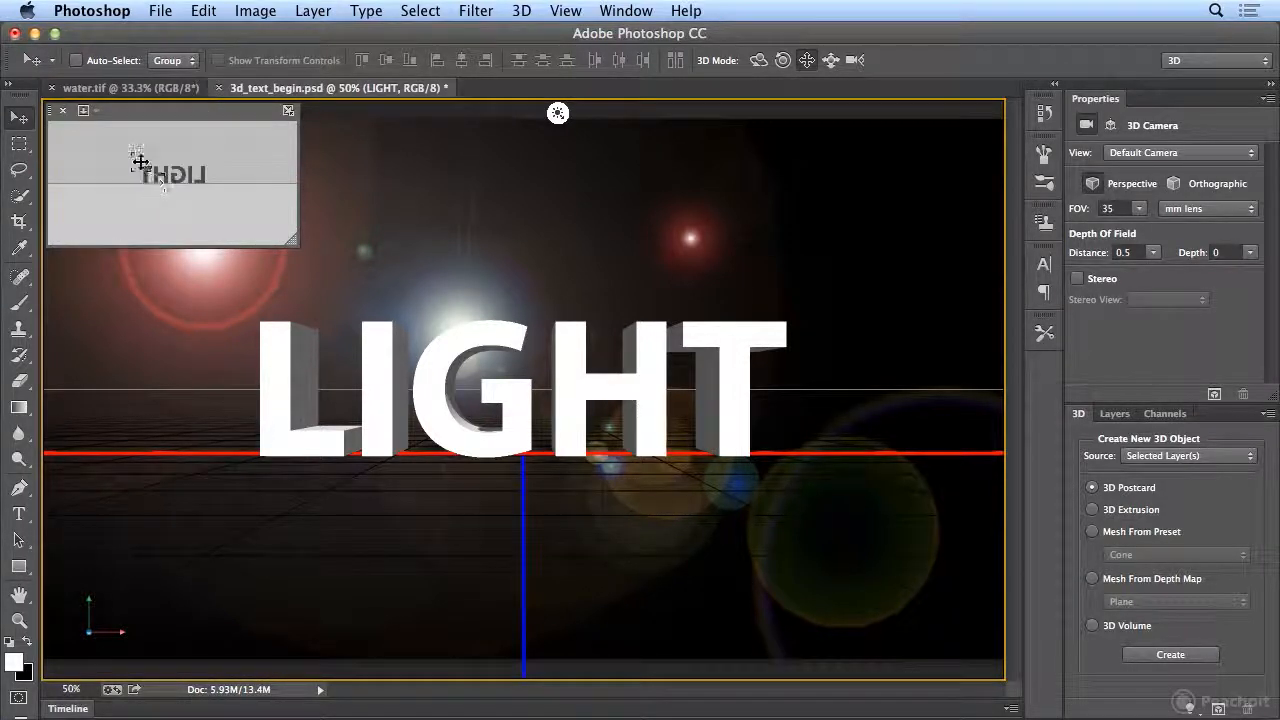
pyautogui.click(100, 110)
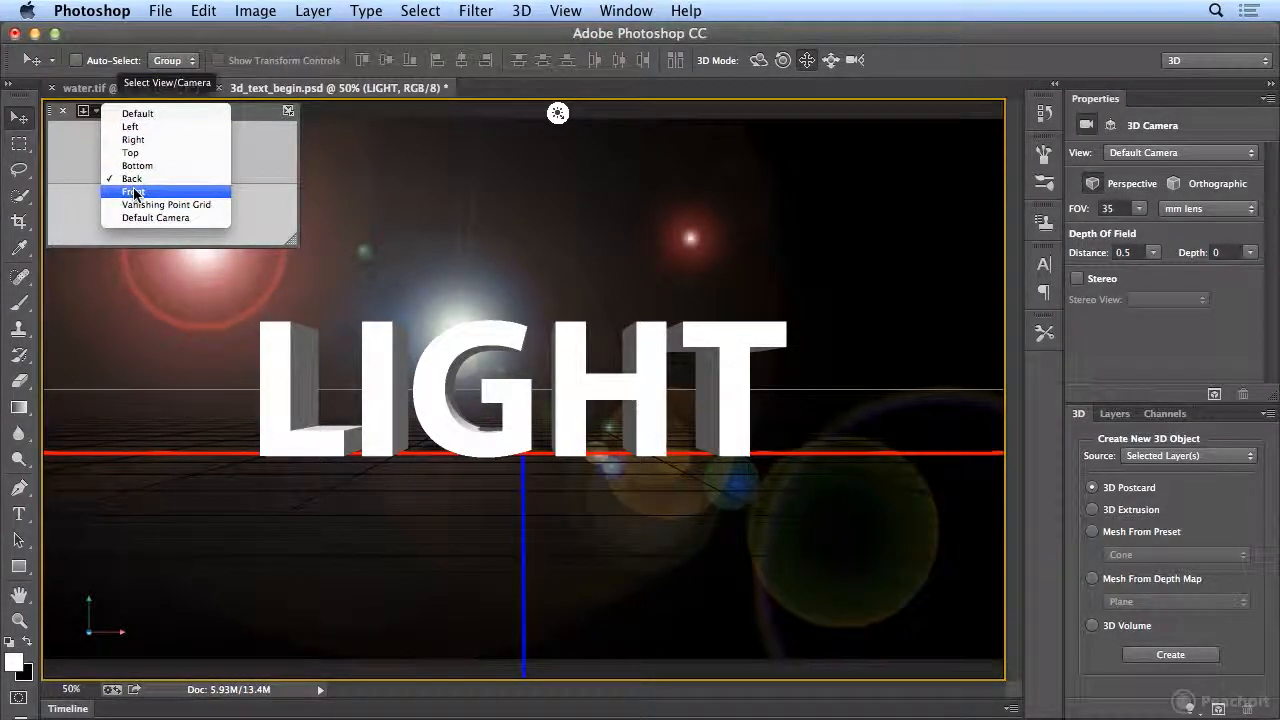
pyautogui.click(133, 190)
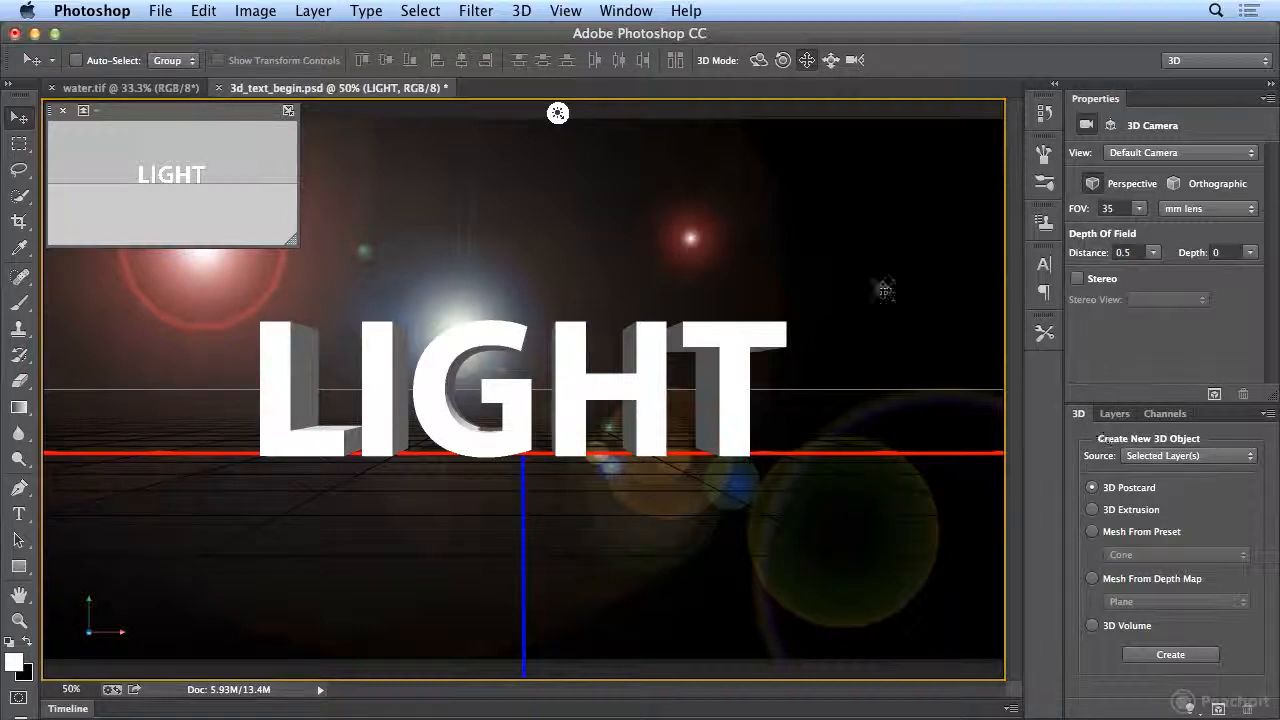
# Step: Select the infinite light and swing its direction so it shines on the text from the upper left
pyautogui.click(559, 114)
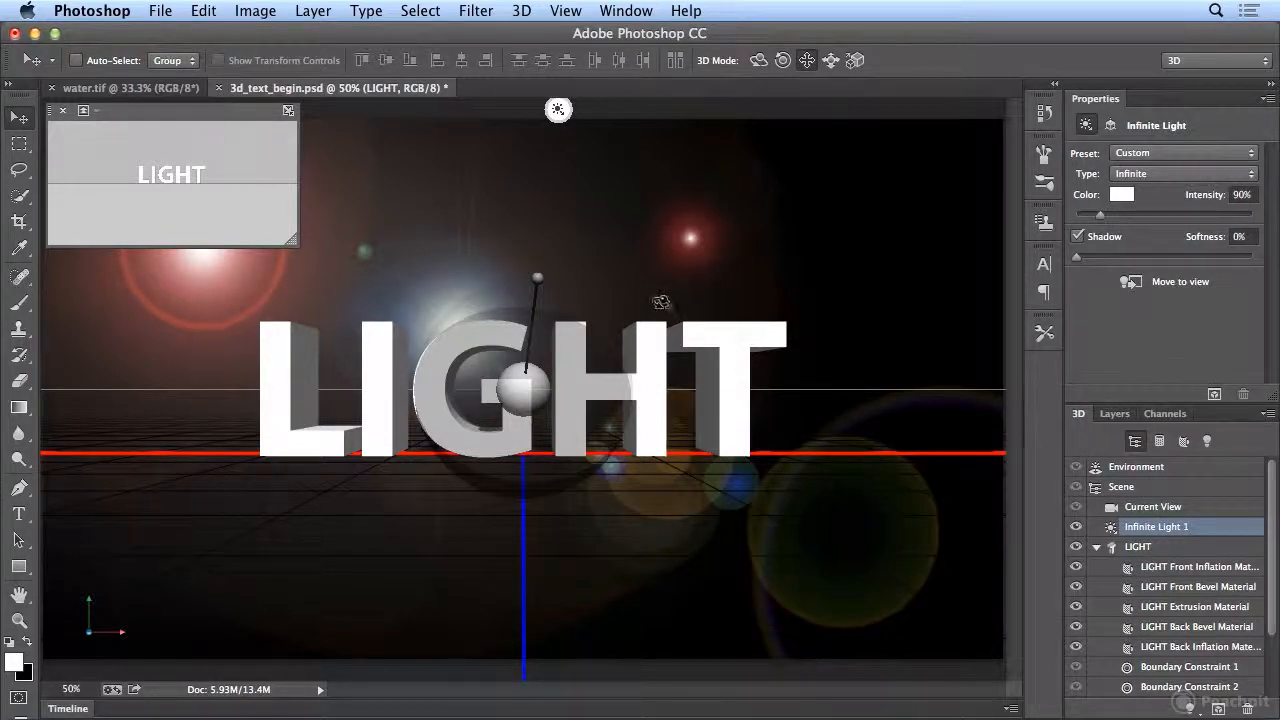
pyautogui.click(556, 114)
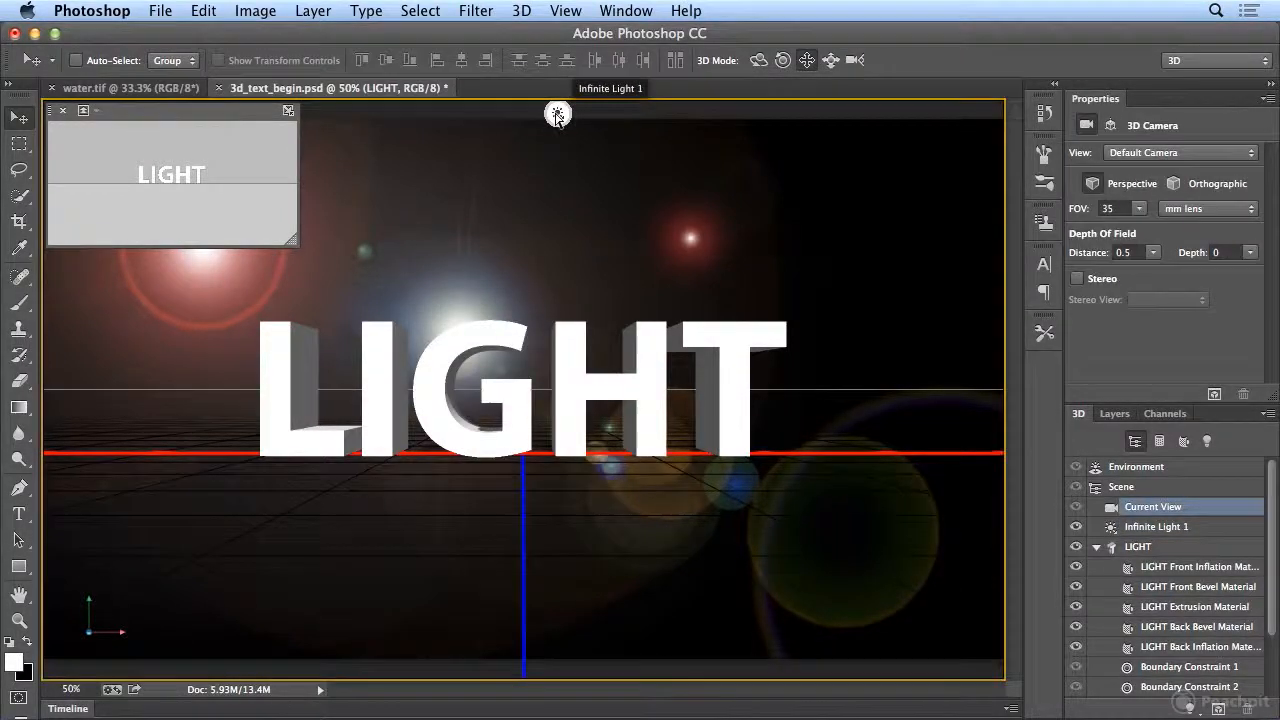
pyautogui.click(557, 112)
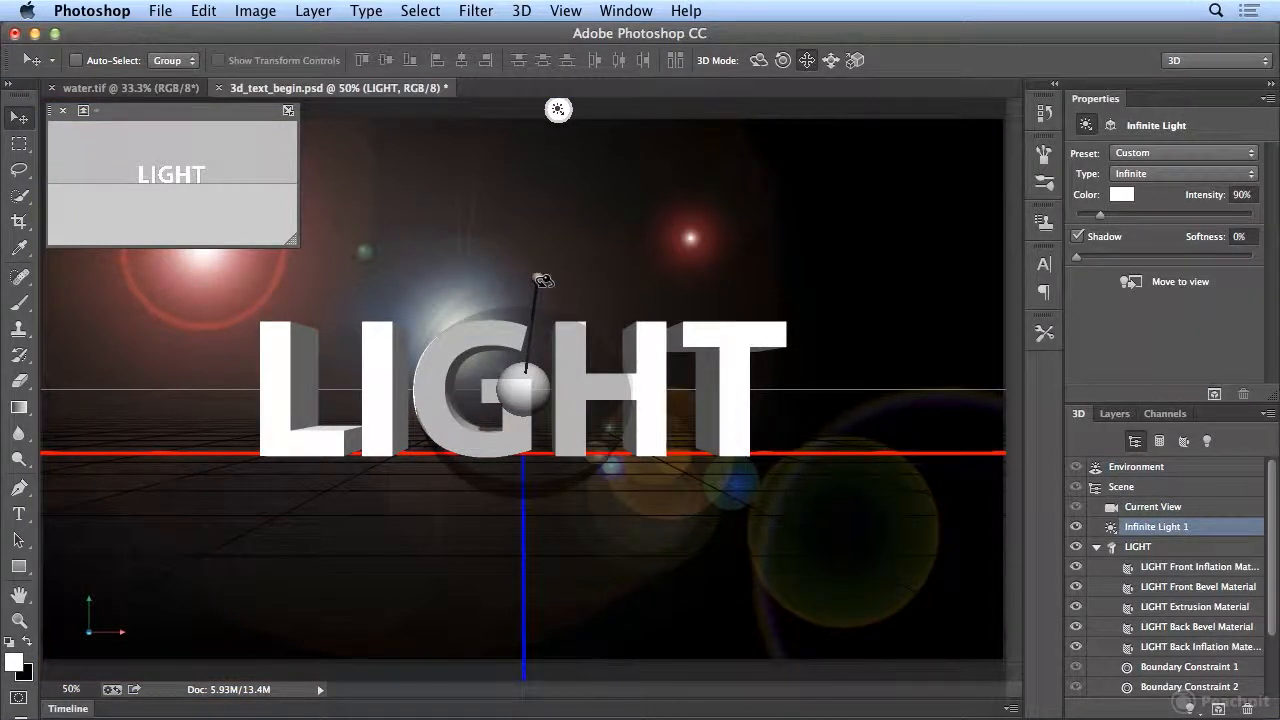
pyautogui.moveTo(541, 278); pyautogui.dragTo(392, 297)
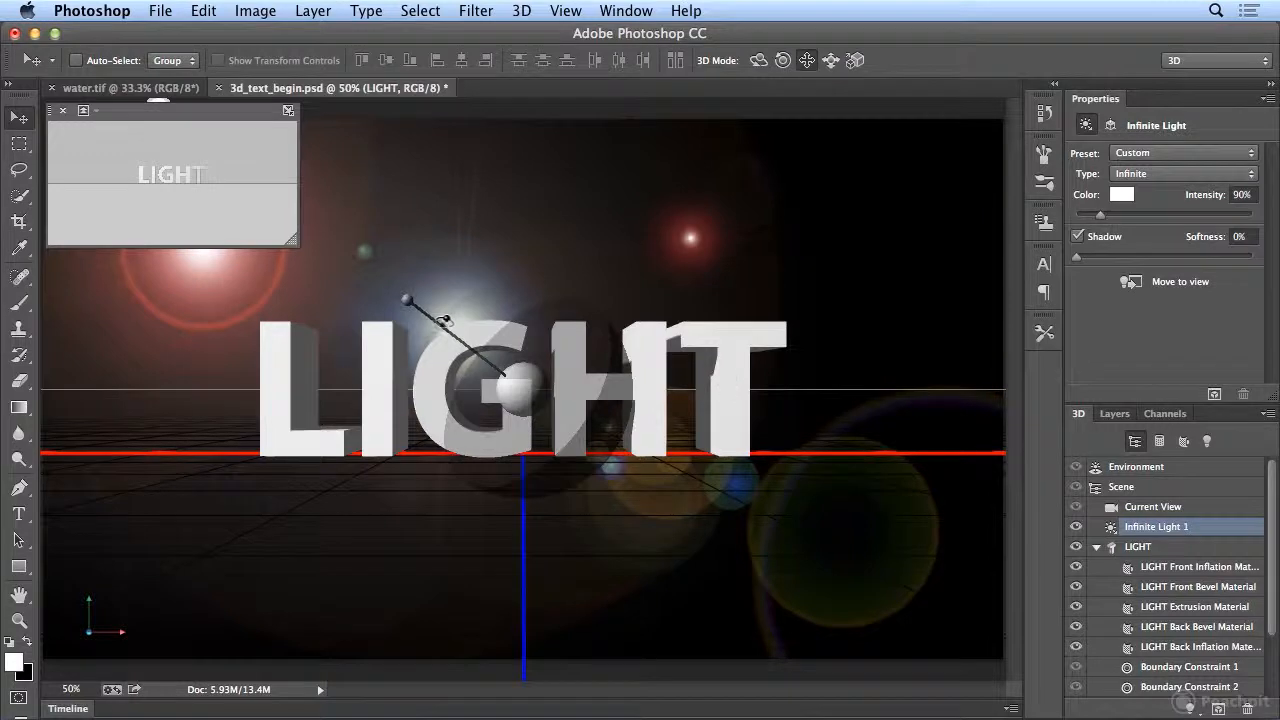
# Step: Select the LIGHT mesh and shift it slightly upward along the Y axis and slightly right along the X axis
pyautogui.click(1139, 547)
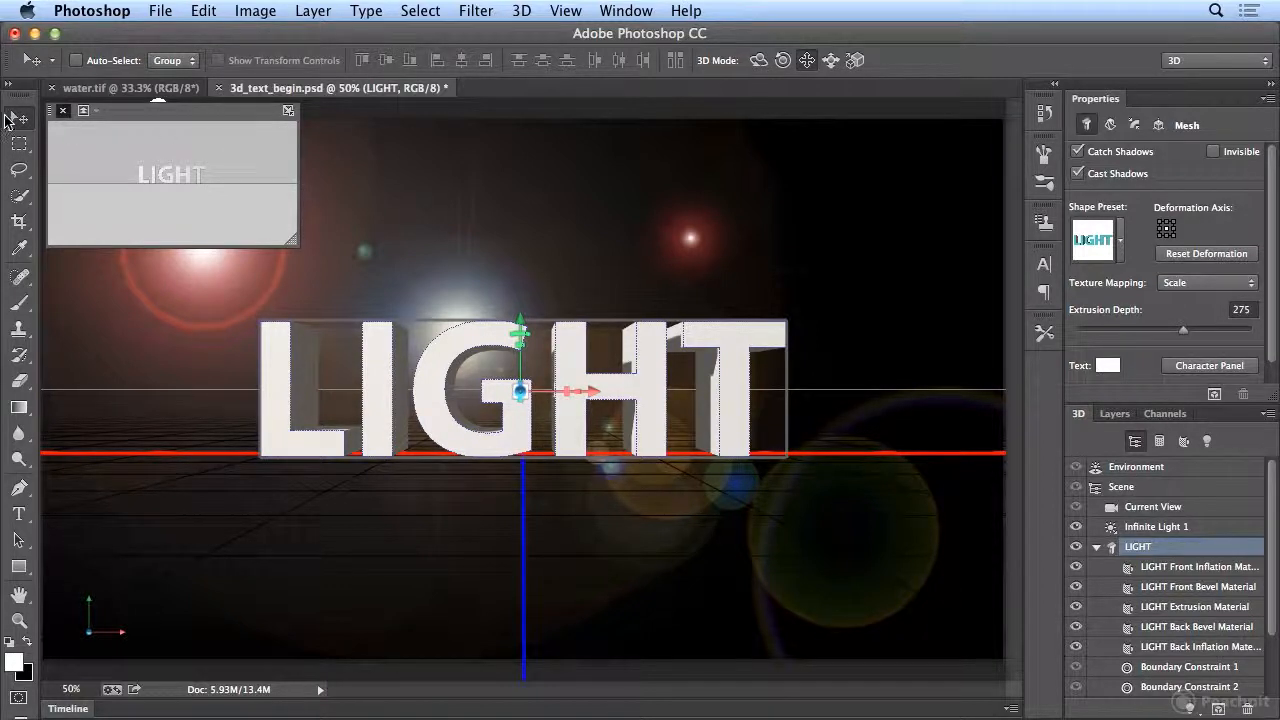
pyautogui.click(810, 62)
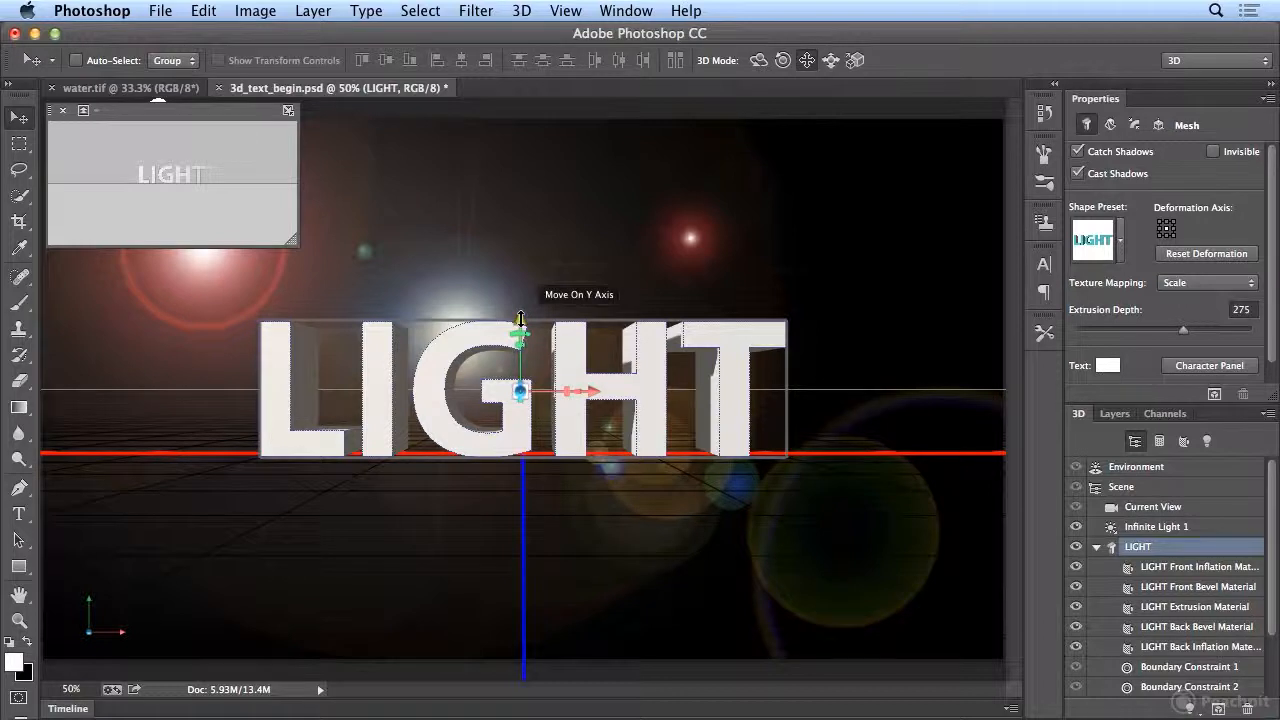
pyautogui.moveTo(520, 318); pyautogui.dragTo(551, 364)
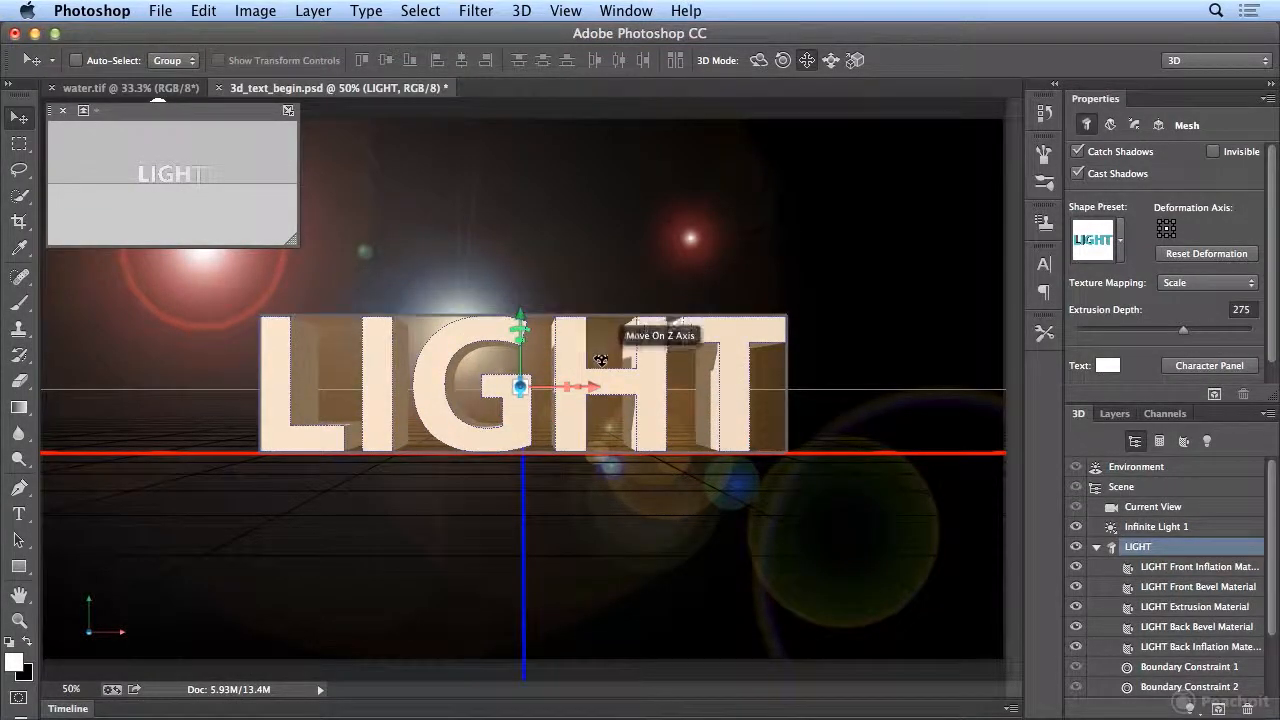
pyautogui.moveTo(521, 340)
pyautogui.mouseDown()
pyautogui.moveTo(544, 323)
pyautogui.moveTo(538, 336)
pyautogui.mouseUp()
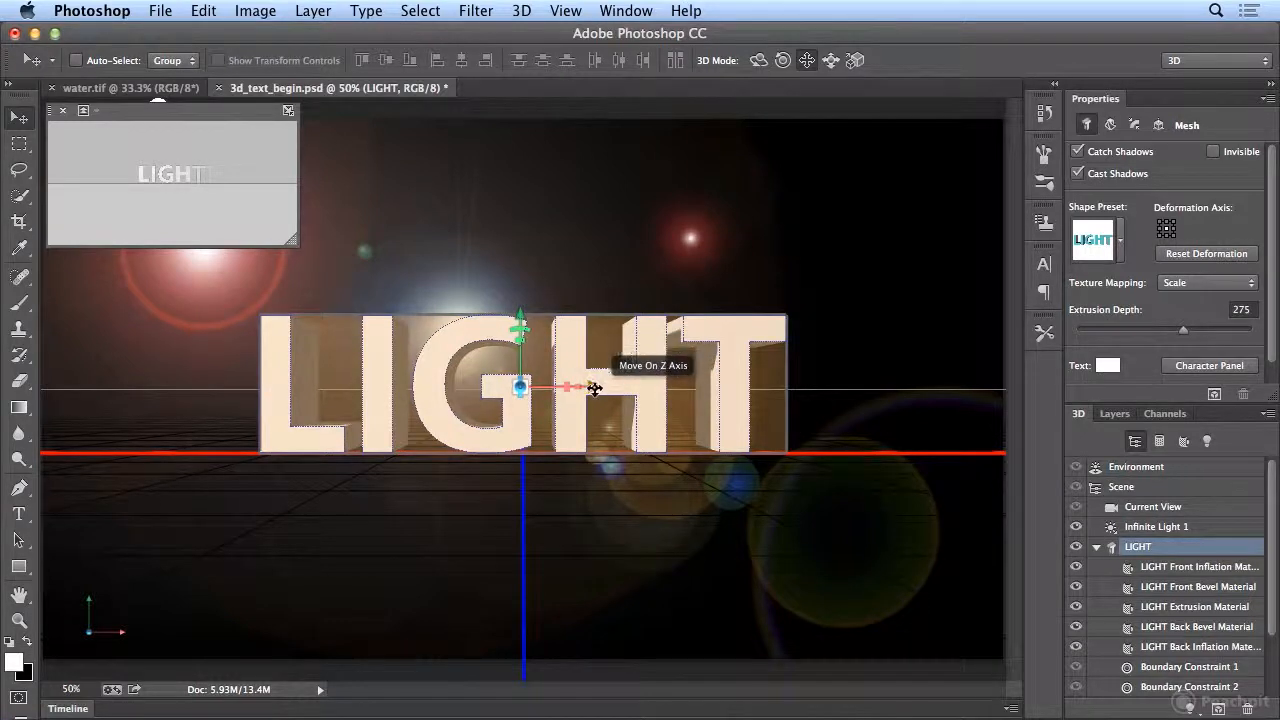
pyautogui.moveTo(596, 386); pyautogui.dragTo(570, 392)
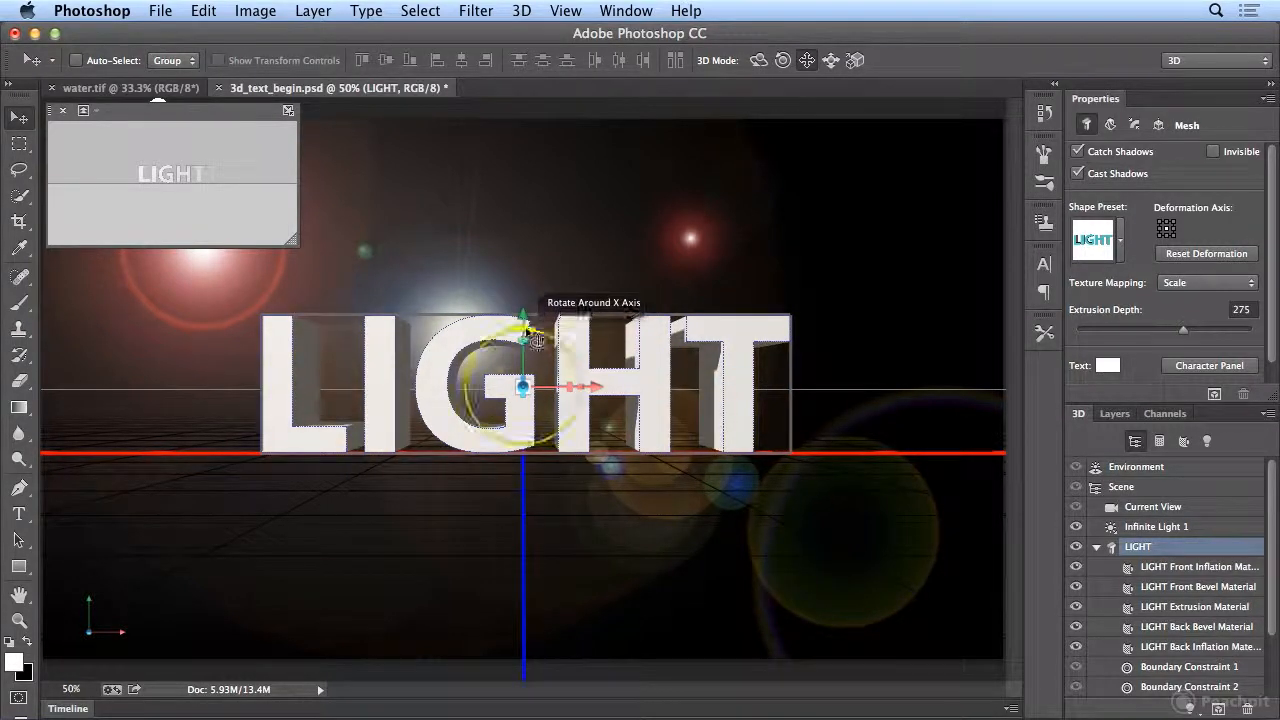
# Step: Turn the LIGHT mesh around its Y axis and nudge it right along X and up along Y
pyautogui.moveTo(538, 340)
pyautogui.mouseDown()
pyautogui.moveTo(556, 344)
pyautogui.moveTo(530, 323)
pyautogui.moveTo(540, 350)
pyautogui.mouseUp()
pyautogui.moveTo(571, 393); pyautogui.dragTo(575, 379)
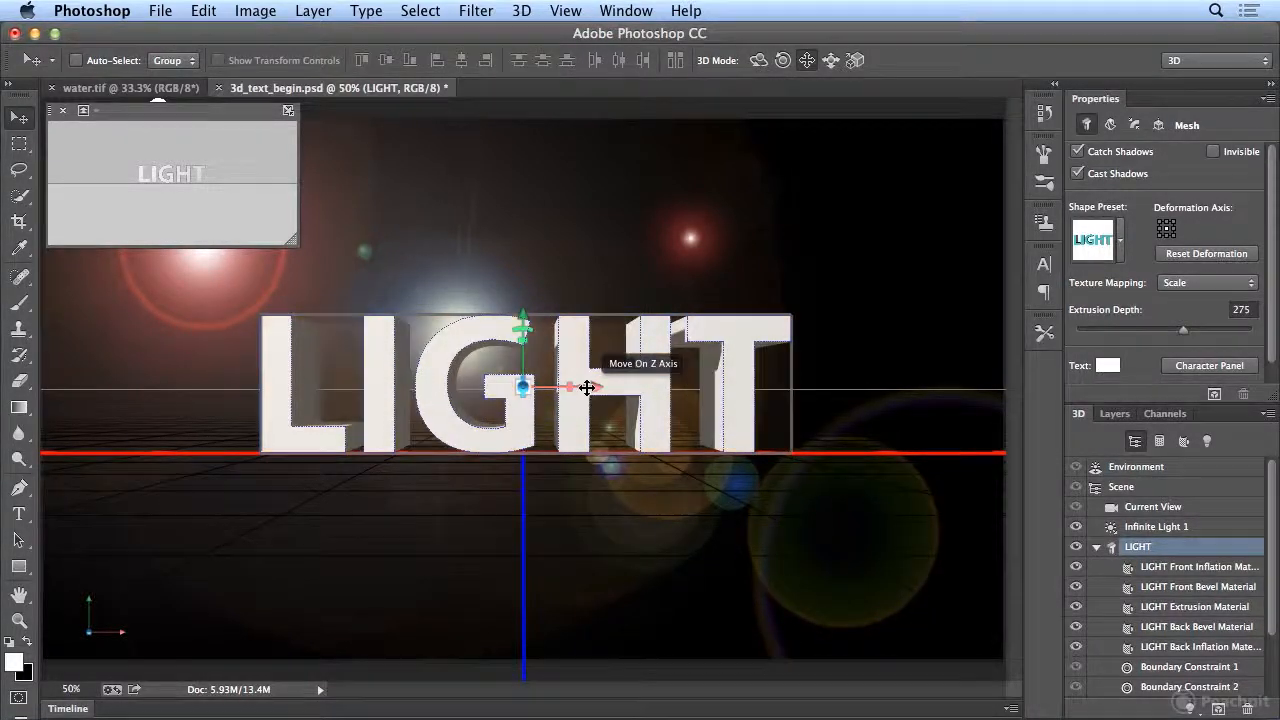
pyautogui.moveTo(585, 392); pyautogui.dragTo(505, 389)
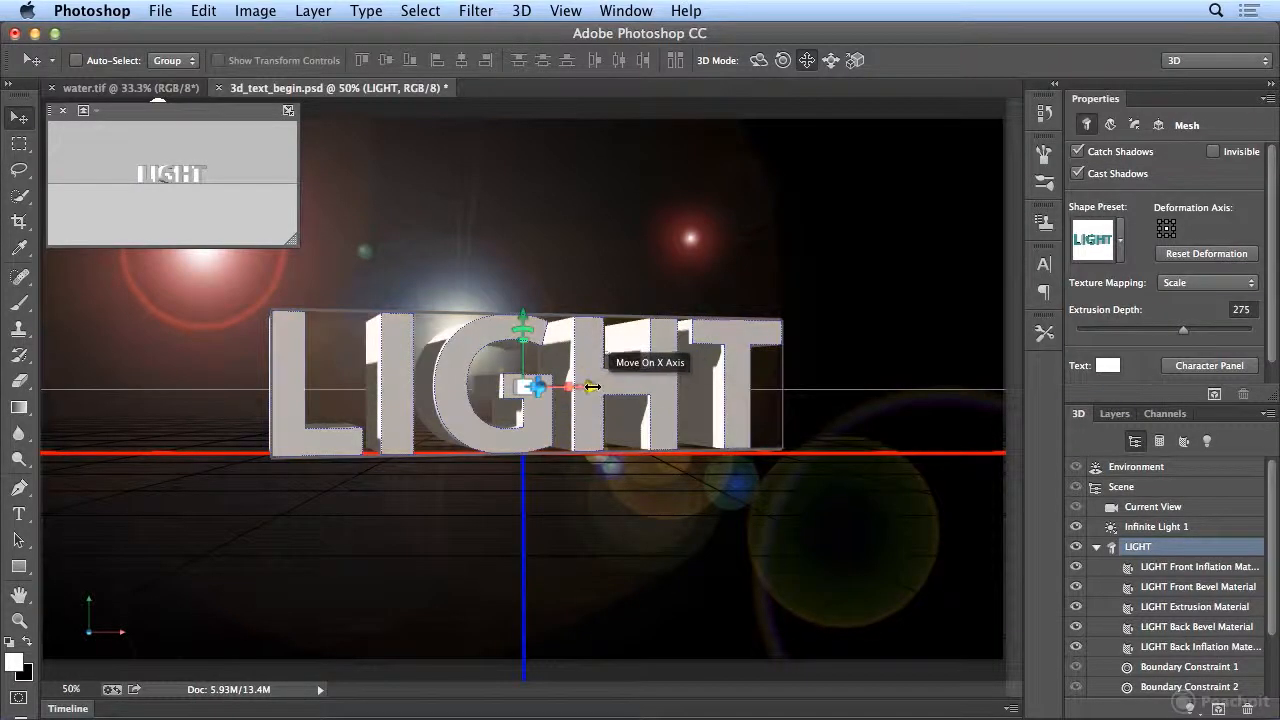
pyautogui.moveTo(593, 387)
pyautogui.mouseDown()
pyautogui.moveTo(513, 364)
pyautogui.moveTo(591, 384)
pyautogui.mouseUp()
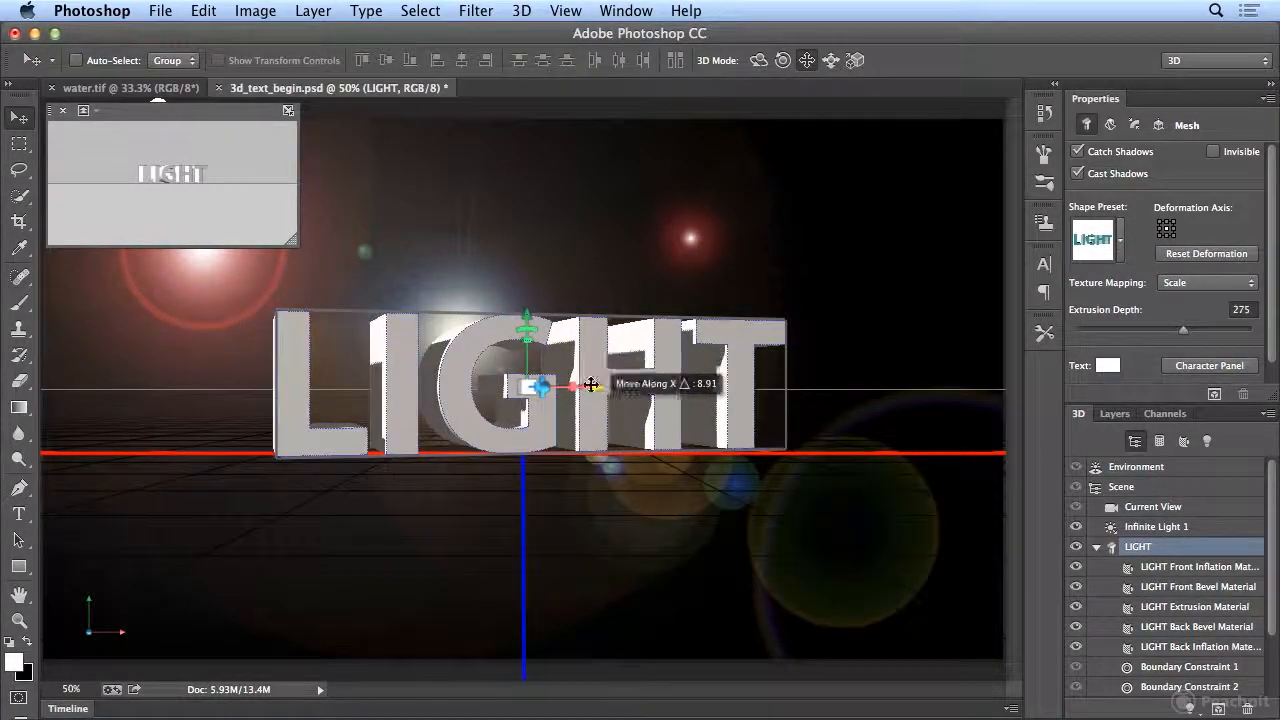
pyautogui.moveTo(529, 317)
pyautogui.mouseDown()
pyautogui.moveTo(529, 275)
pyautogui.moveTo(530, 318)
pyautogui.mouseUp()
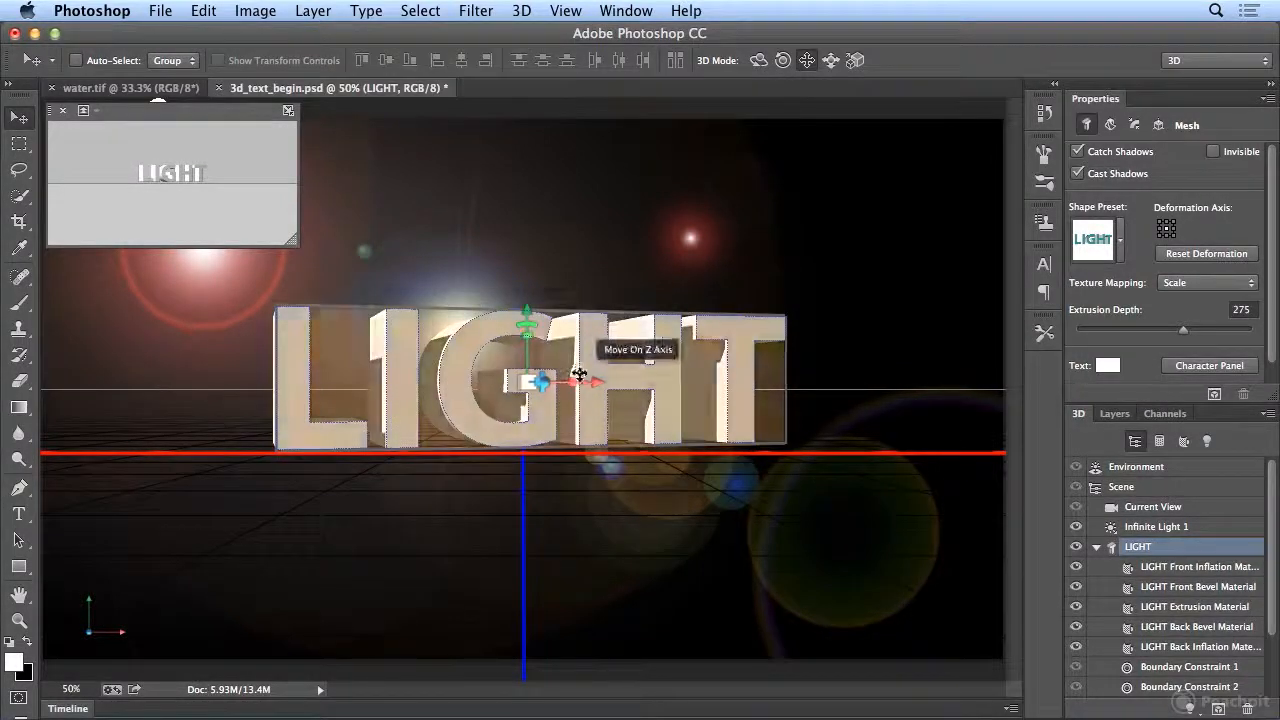
pyautogui.moveTo(575, 382); pyautogui.dragTo(579, 385)
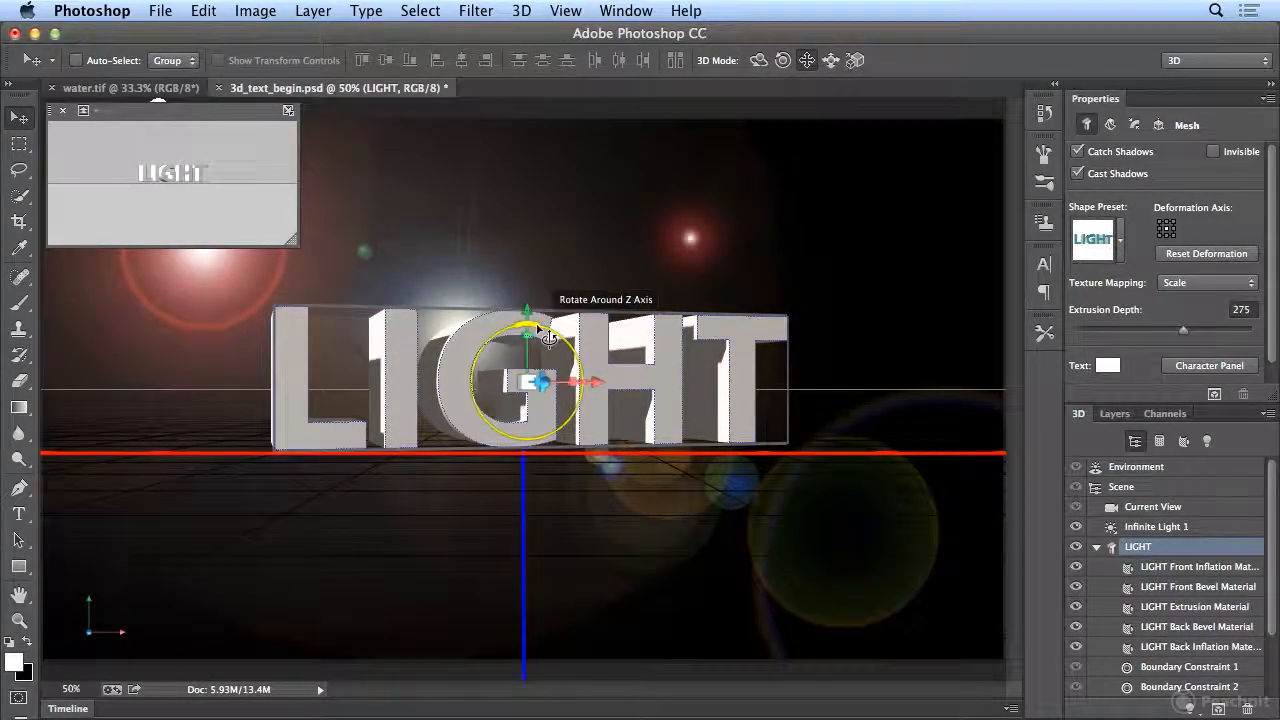
# Step: Fine-tune the LIGHT mesh's scale along its individual axes, reselecting the mesh after undoing an adjustment
pyautogui.moveTo(544, 337)
pyautogui.mouseDown()
pyautogui.moveTo(500, 326)
pyautogui.moveTo(541, 339)
pyautogui.moveTo(529, 322)
pyautogui.mouseUp()
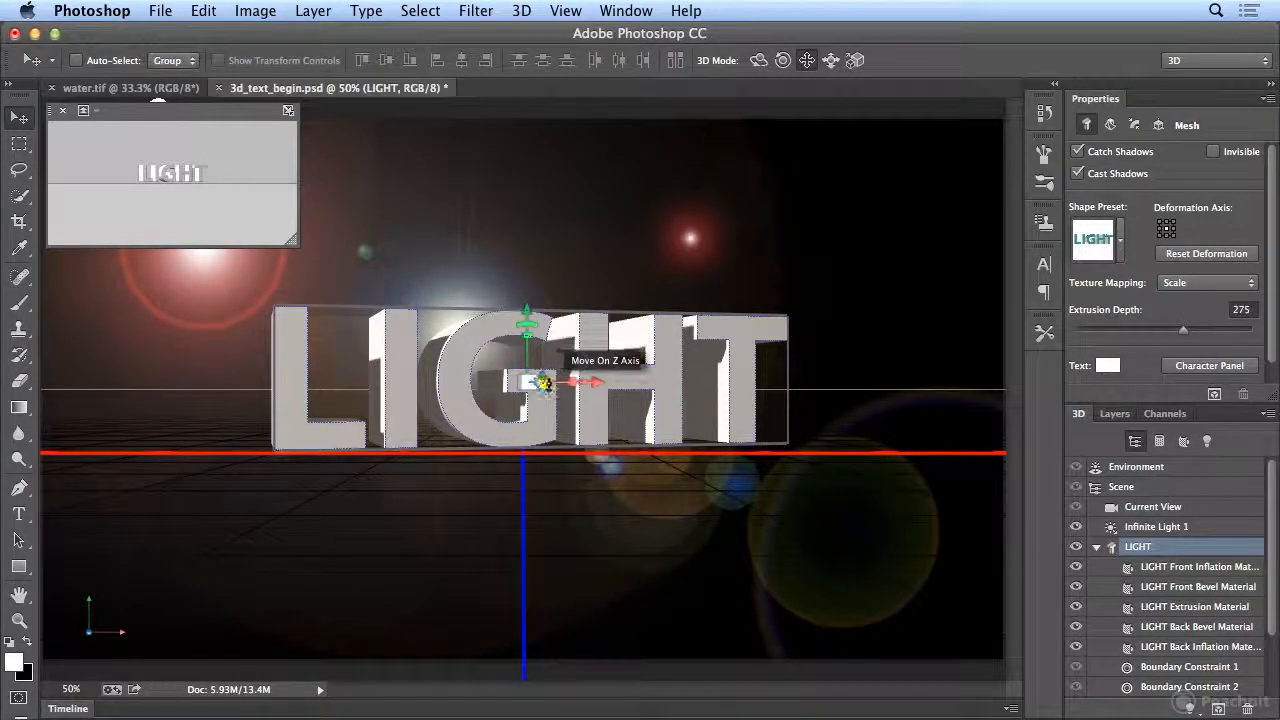
pyautogui.moveTo(545, 383)
pyautogui.mouseDown()
pyautogui.moveTo(827, 381)
pyautogui.moveTo(484, 383)
pyautogui.moveTo(504, 381)
pyautogui.mouseUp()
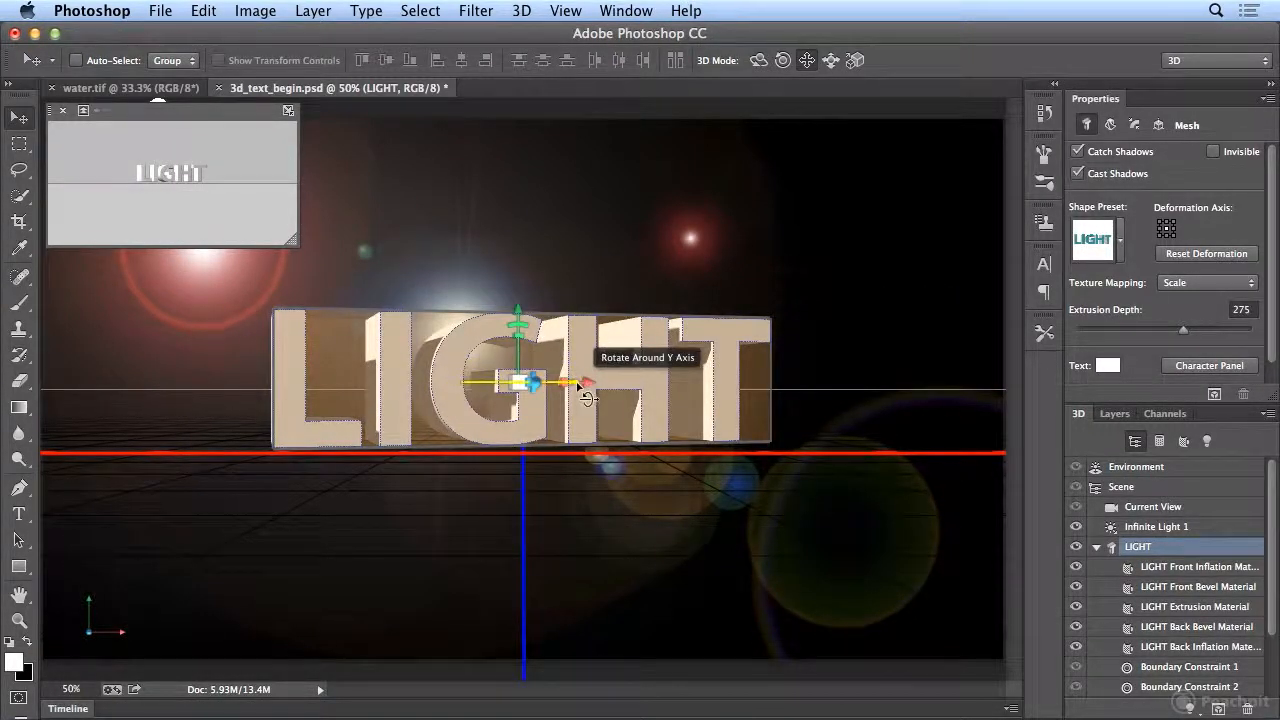
pyautogui.press('super+z')
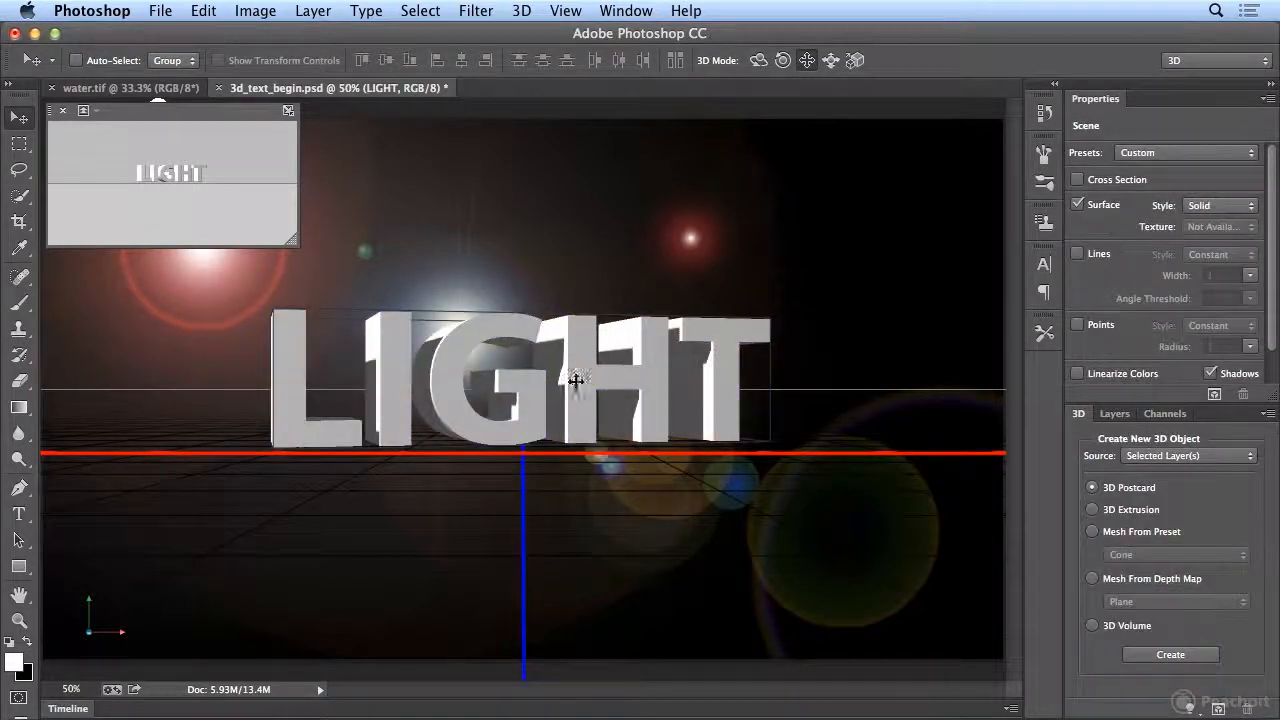
pyautogui.click(530, 382)
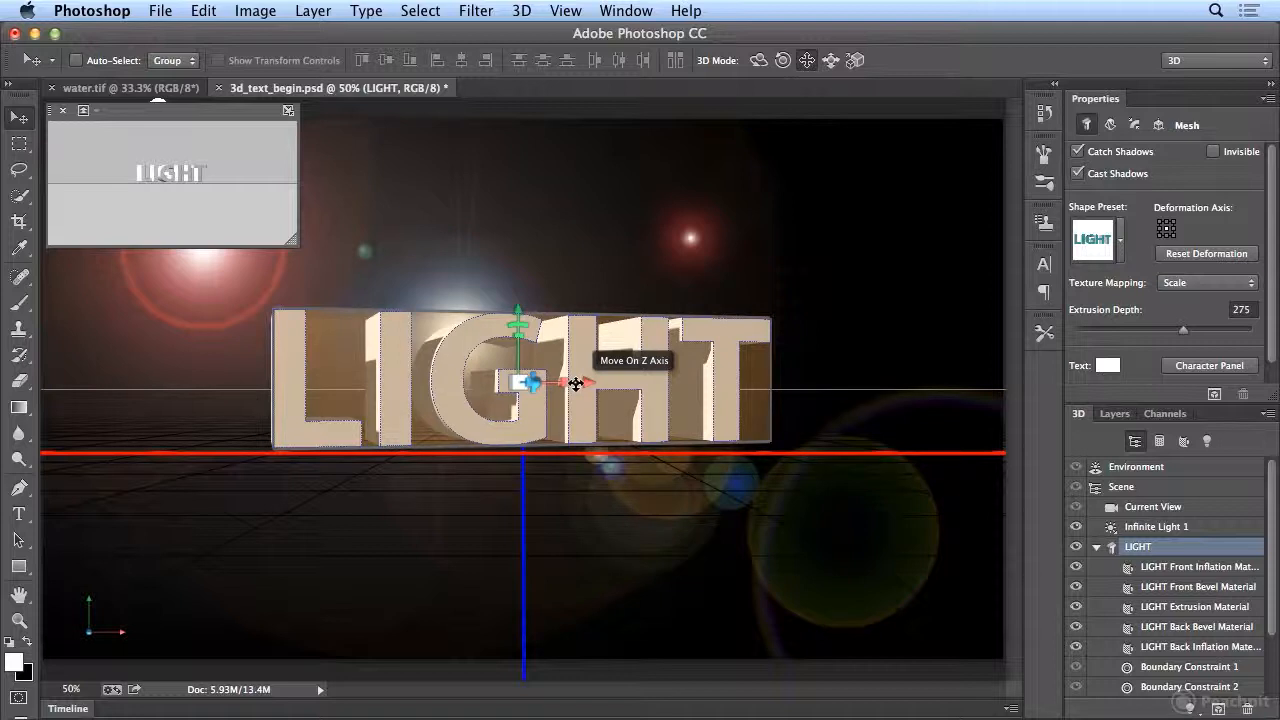
pyautogui.moveTo(578, 383); pyautogui.dragTo(569, 383)
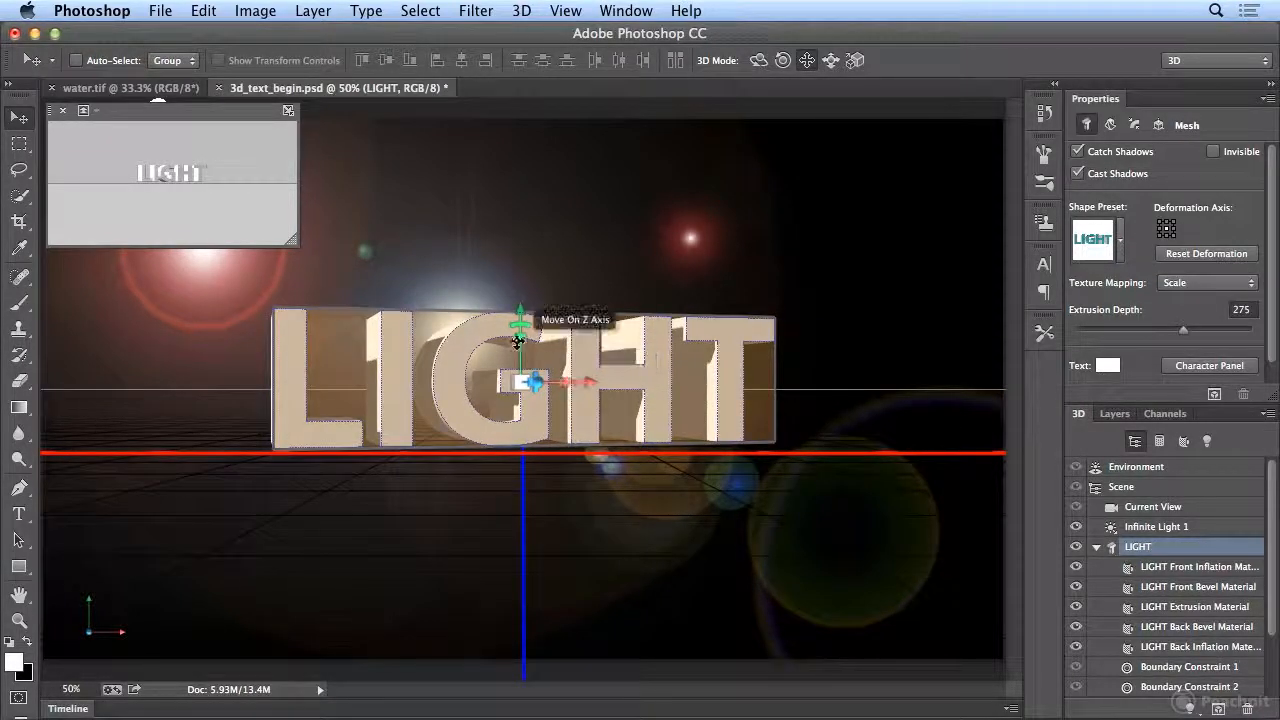
# Step: Rotate the LIGHT mesh to about 40.6° around the Y axis and reduce its Z scale to about 68.2%
pyautogui.moveTo(538, 336); pyautogui.dragTo(452, 390)
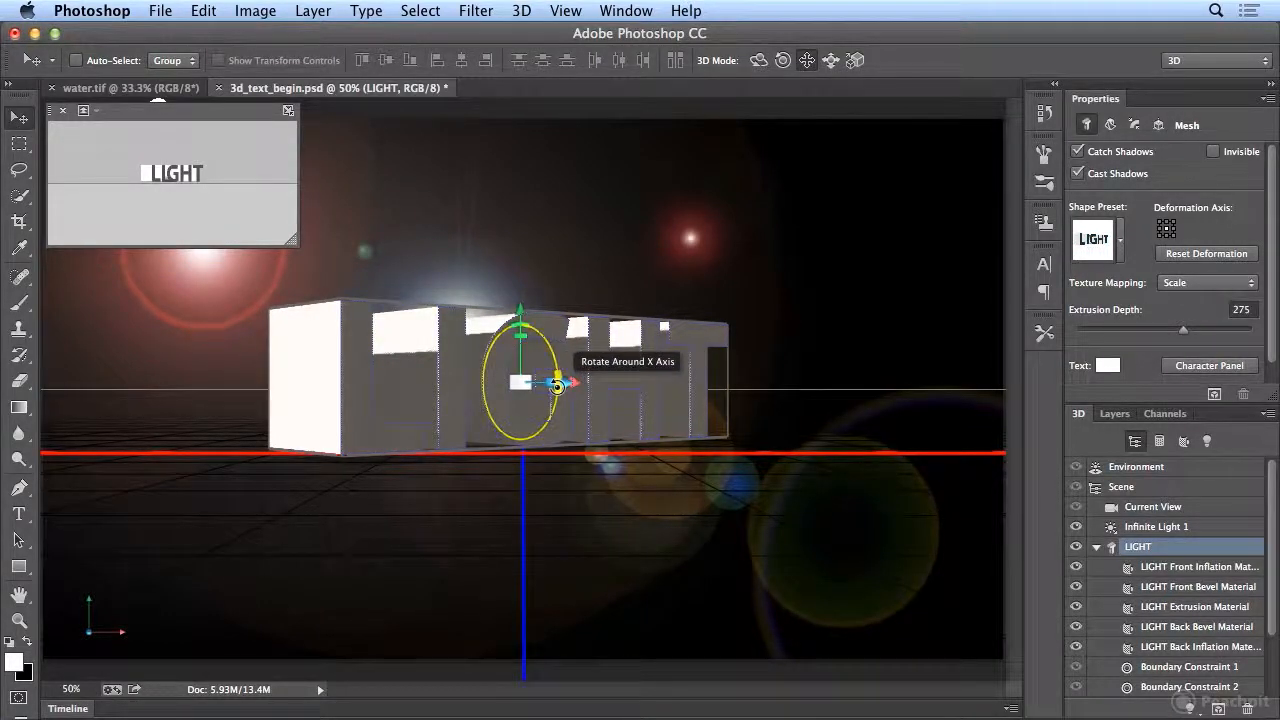
pyautogui.moveTo(556, 383); pyautogui.dragTo(441, 394)
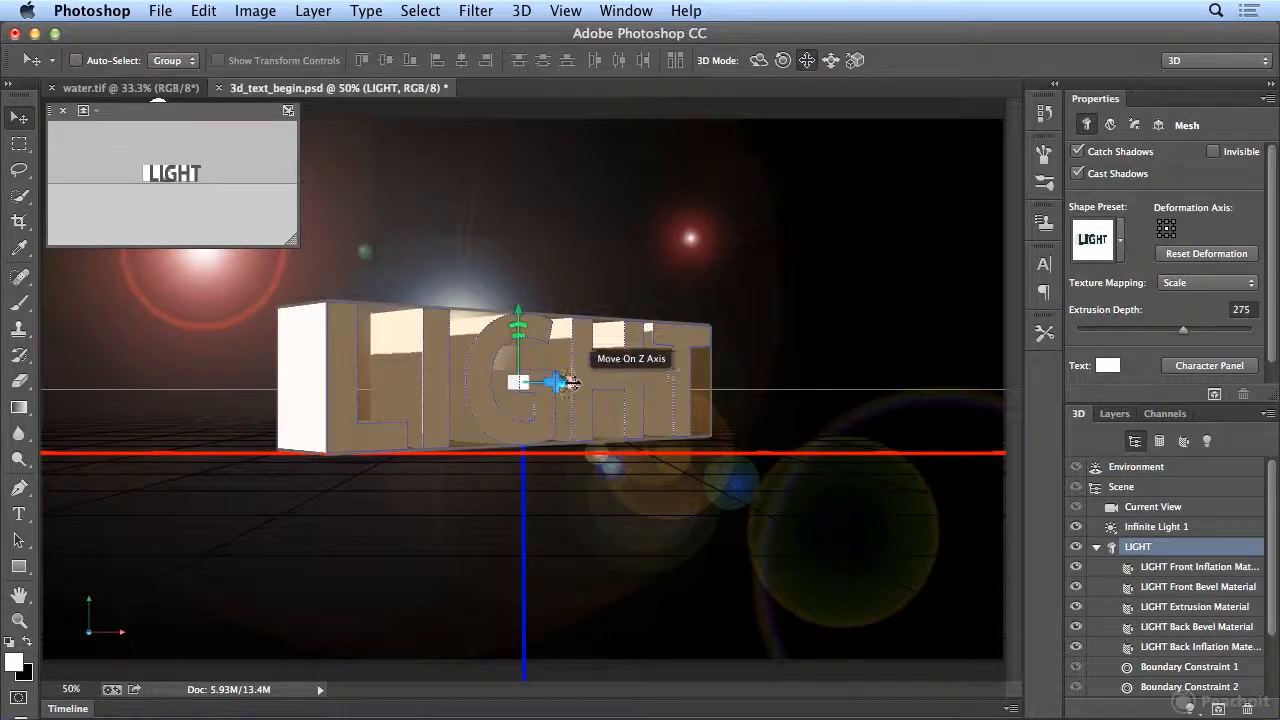
# Step: Reselect the LIGHT mesh after picking its materials, and push it back along its own Z axis to a Z position of about -90
pyautogui.click(560, 378)
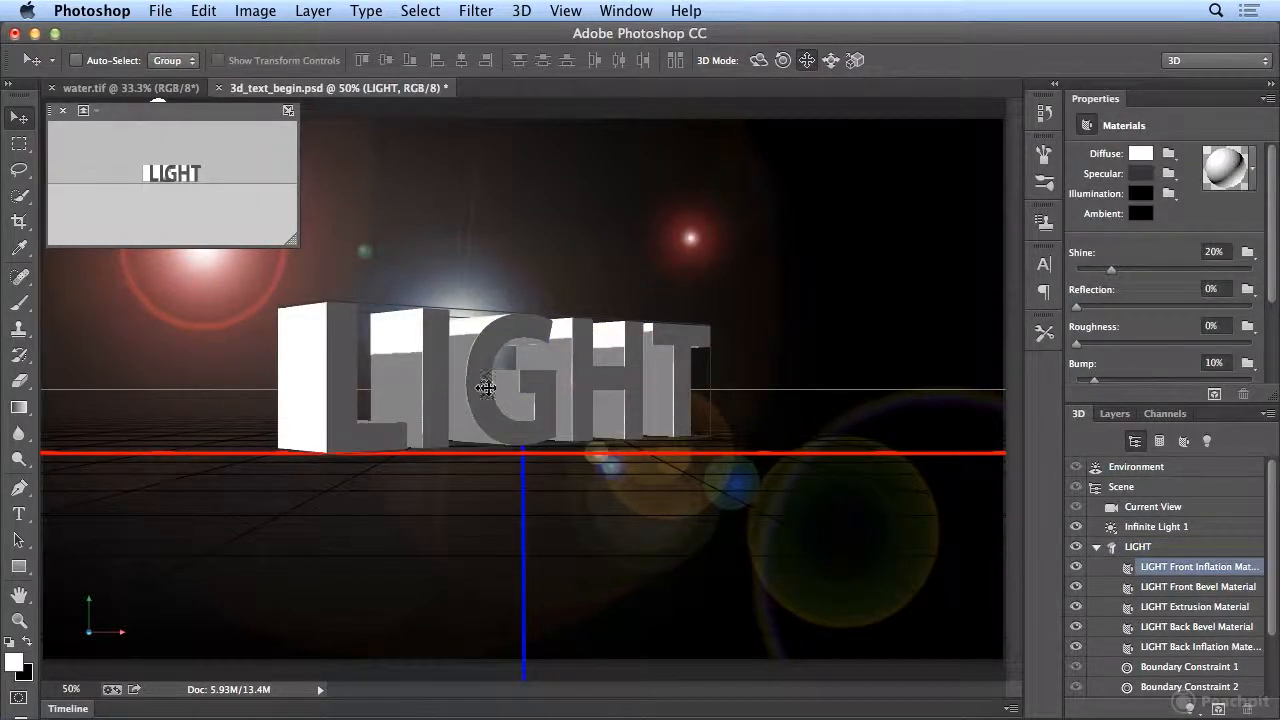
pyautogui.click(595, 392)
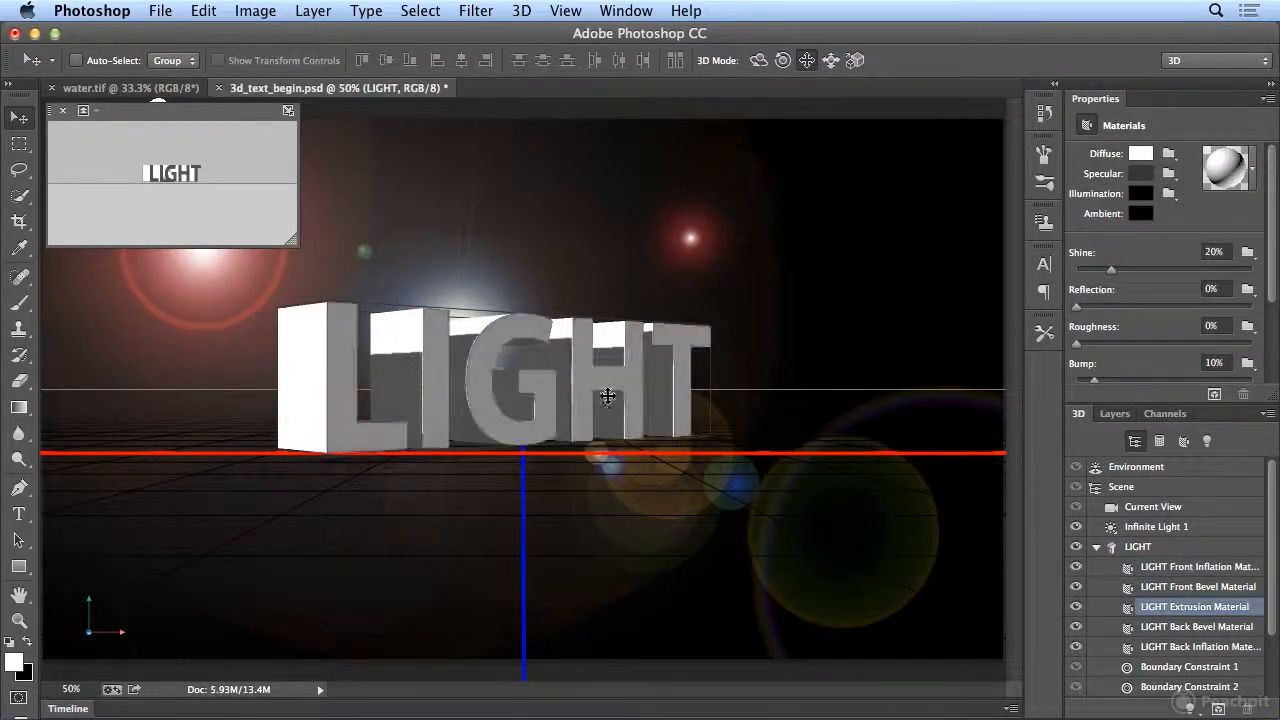
pyautogui.click(607, 397)
pyautogui.moveTo(560, 377); pyautogui.dragTo(544, 383)
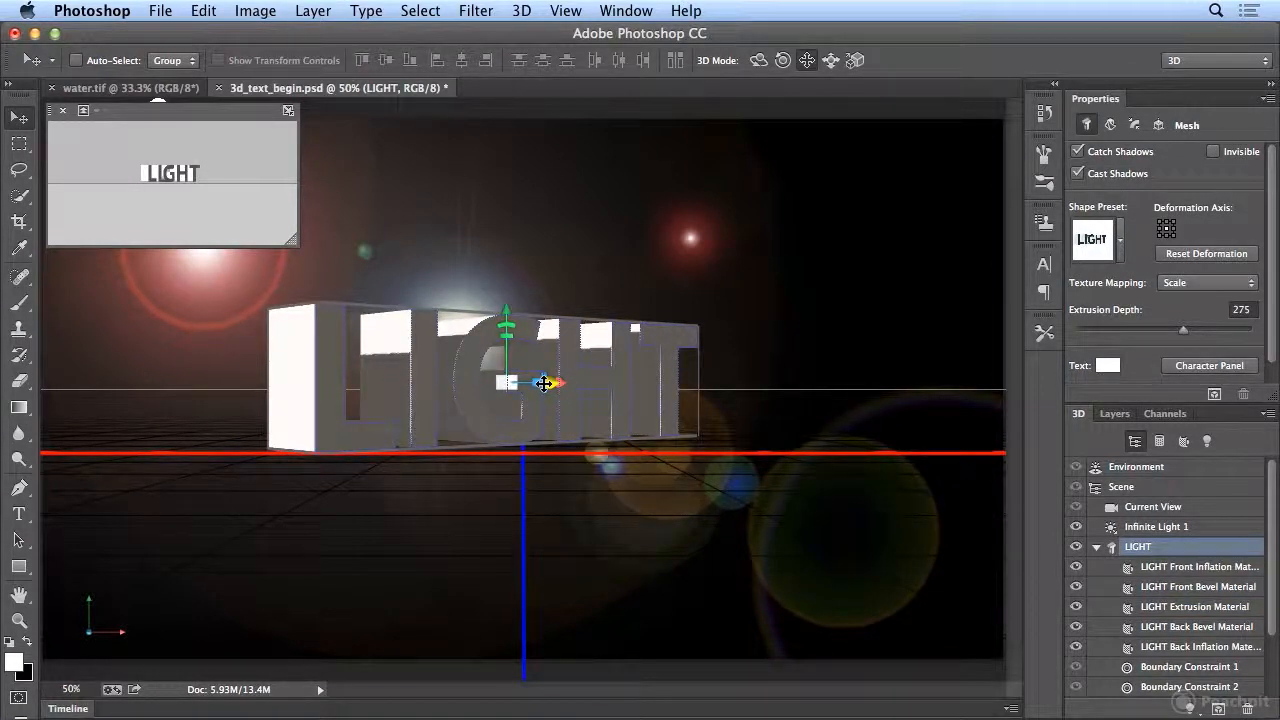
# Step: Reset the LIGHT mesh's coordinates and re-pose it with about 17° of Y rotation and a Y position of 124
pyautogui.click(1158, 125)
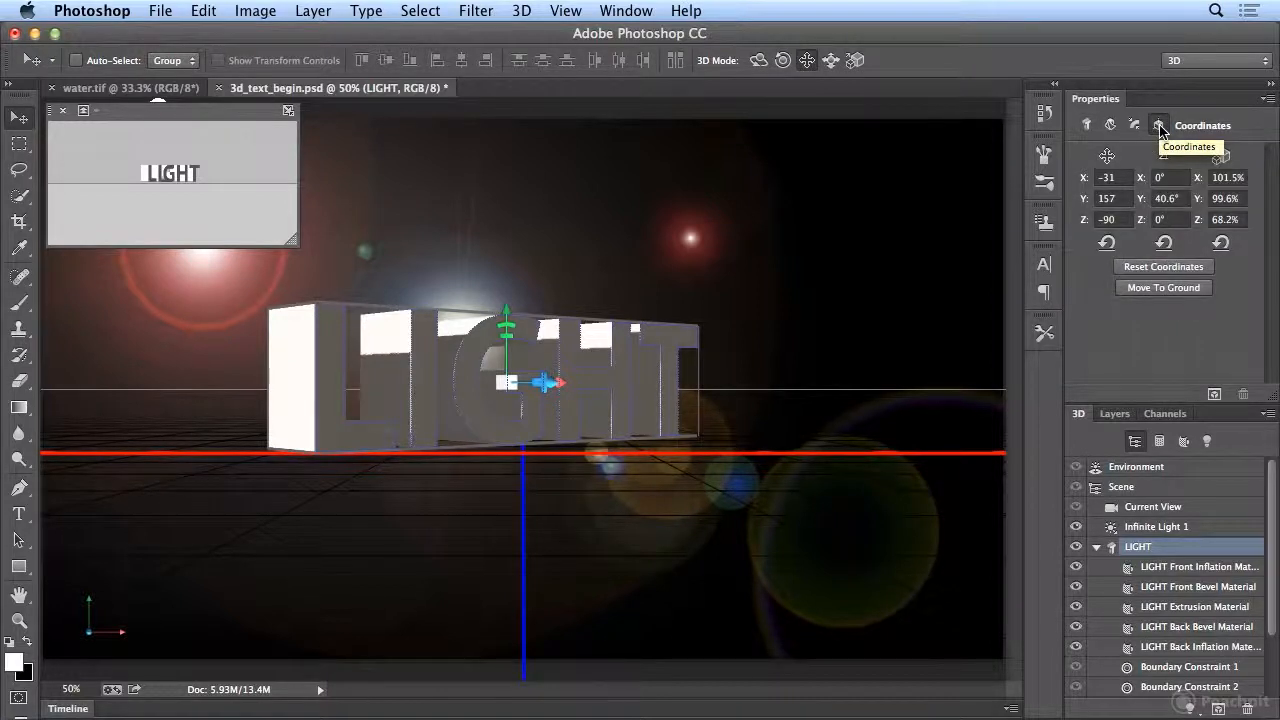
pyautogui.click(1167, 268)
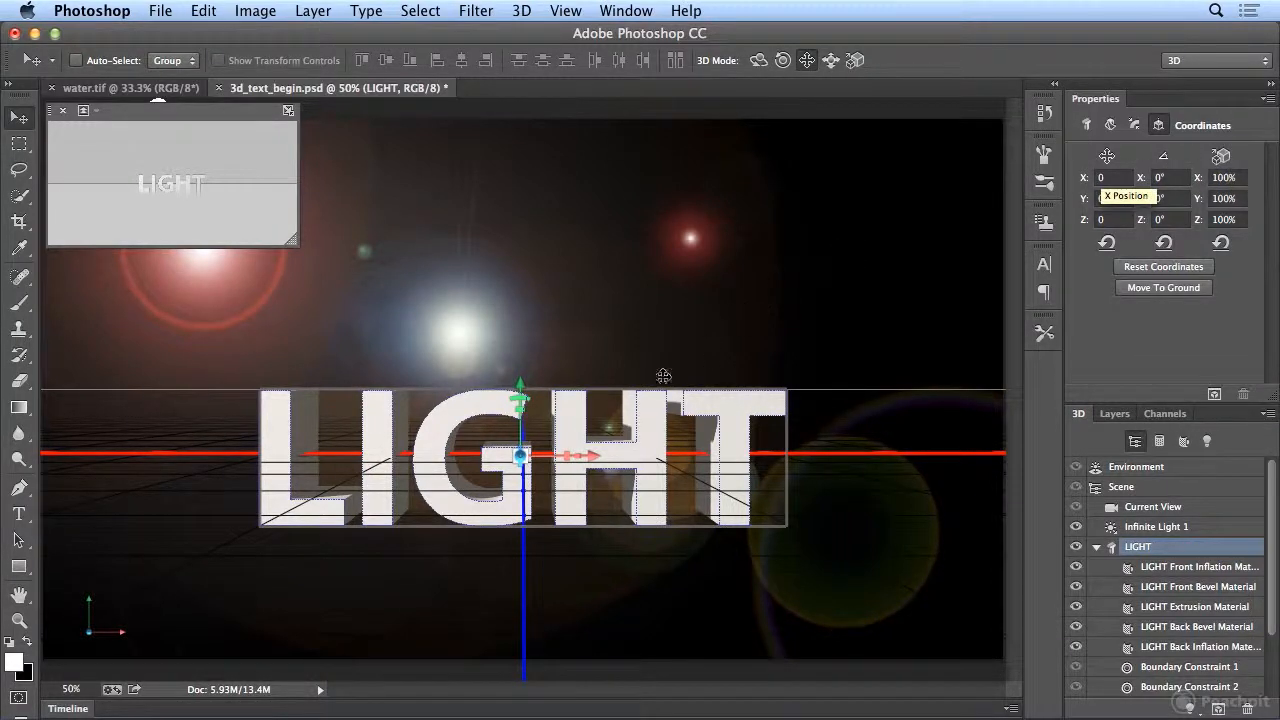
pyautogui.moveTo(585, 456); pyautogui.dragTo(500, 470)
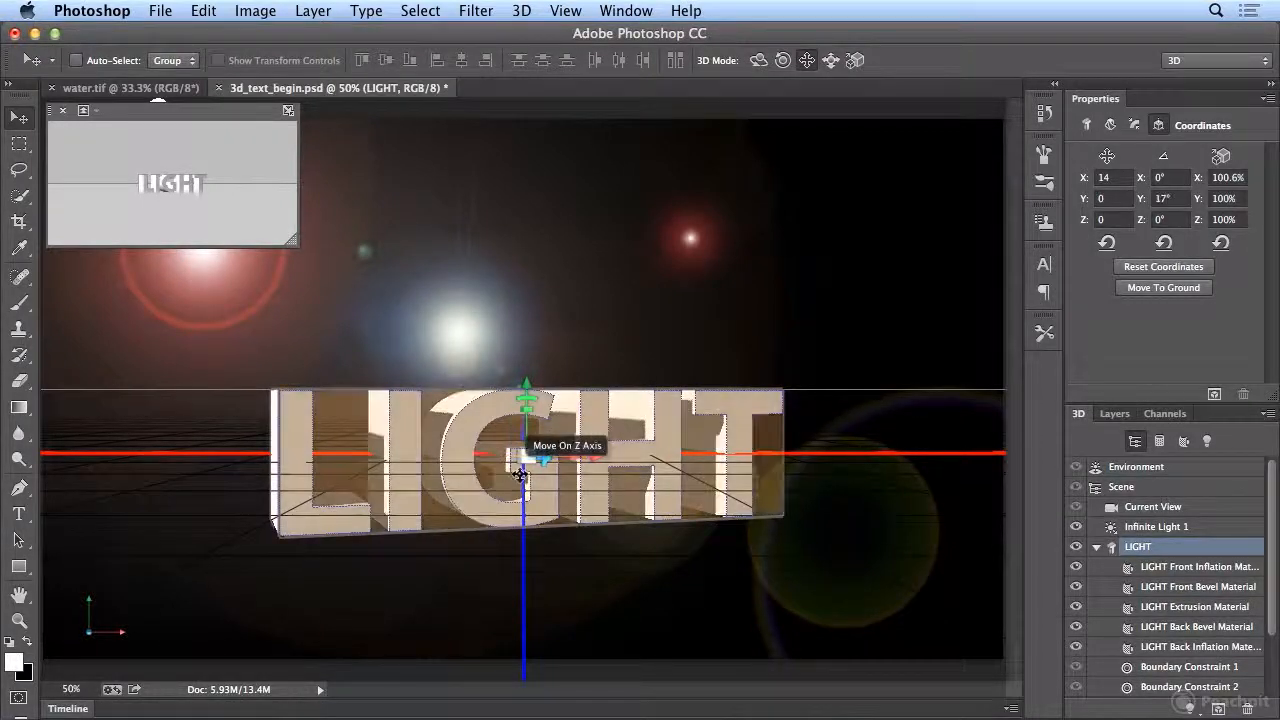
pyautogui.moveTo(527, 385); pyautogui.dragTo(527, 354)
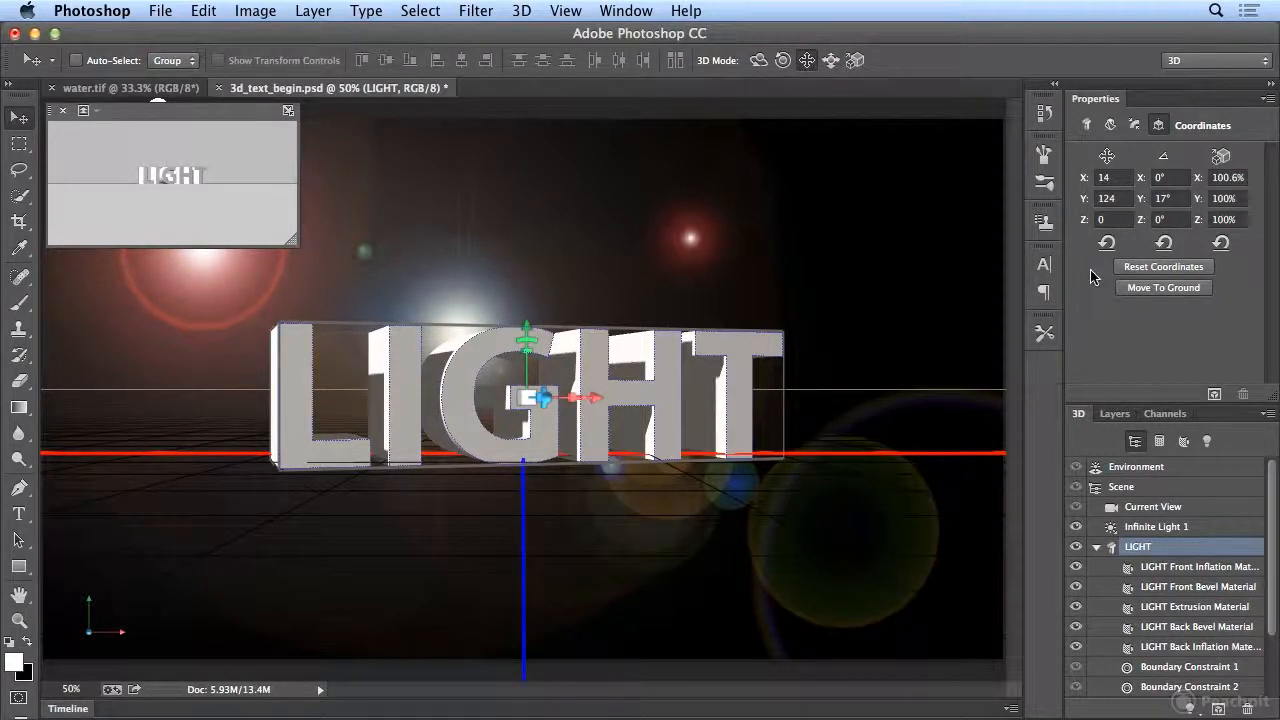
# Step: Try the two inflated shape presets in turn on the LIGHT mesh
pyautogui.click(1086, 126)
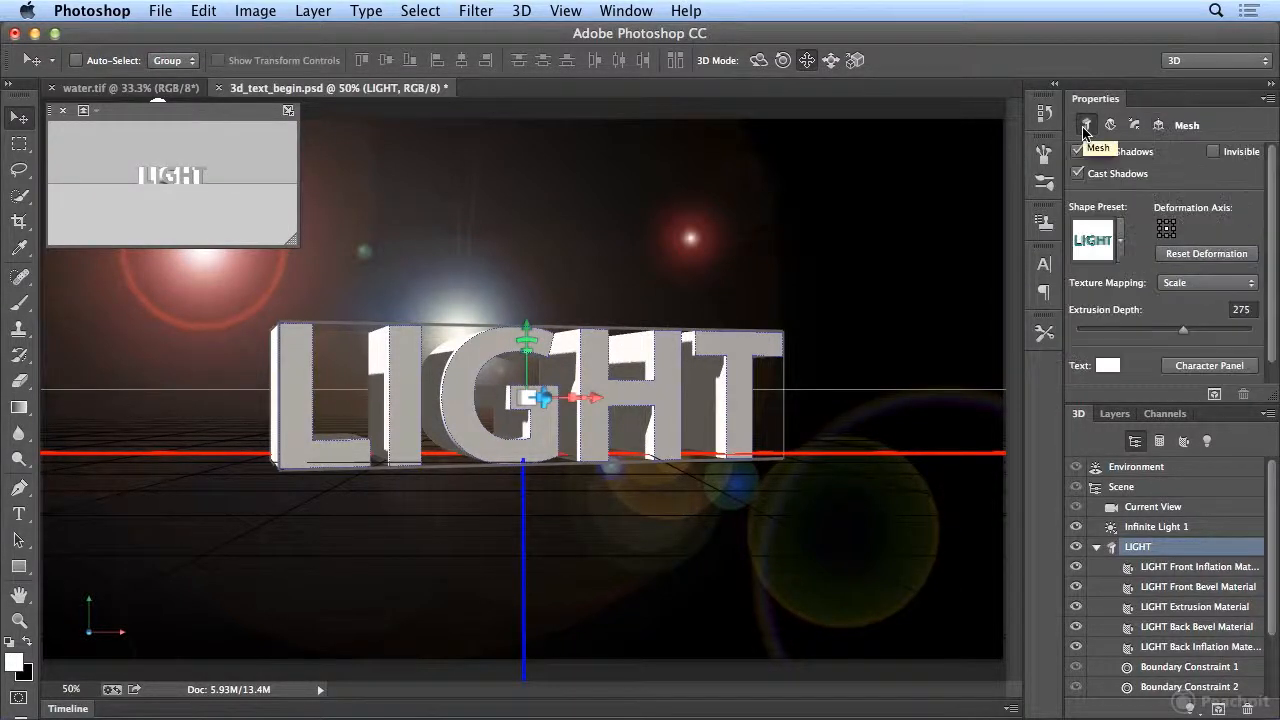
pyautogui.click(1124, 158)
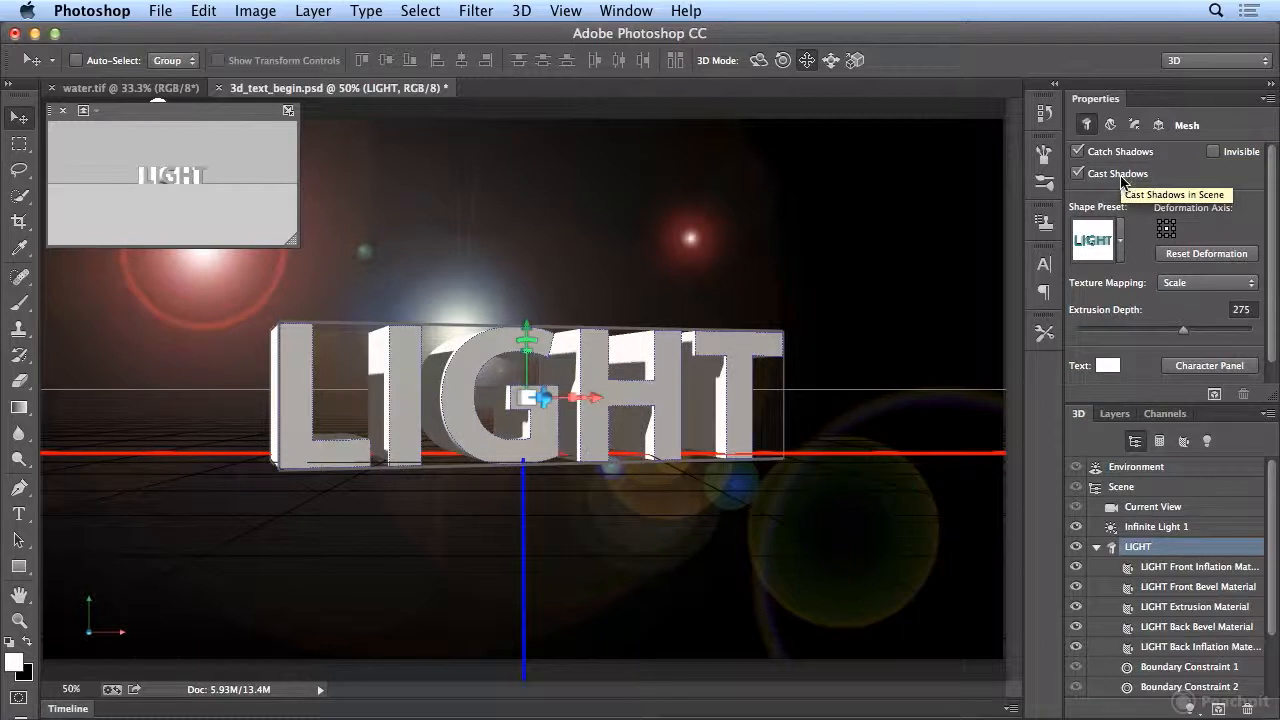
pyautogui.click(1121, 177)
pyautogui.click(1121, 177)
pyautogui.click(1122, 257)
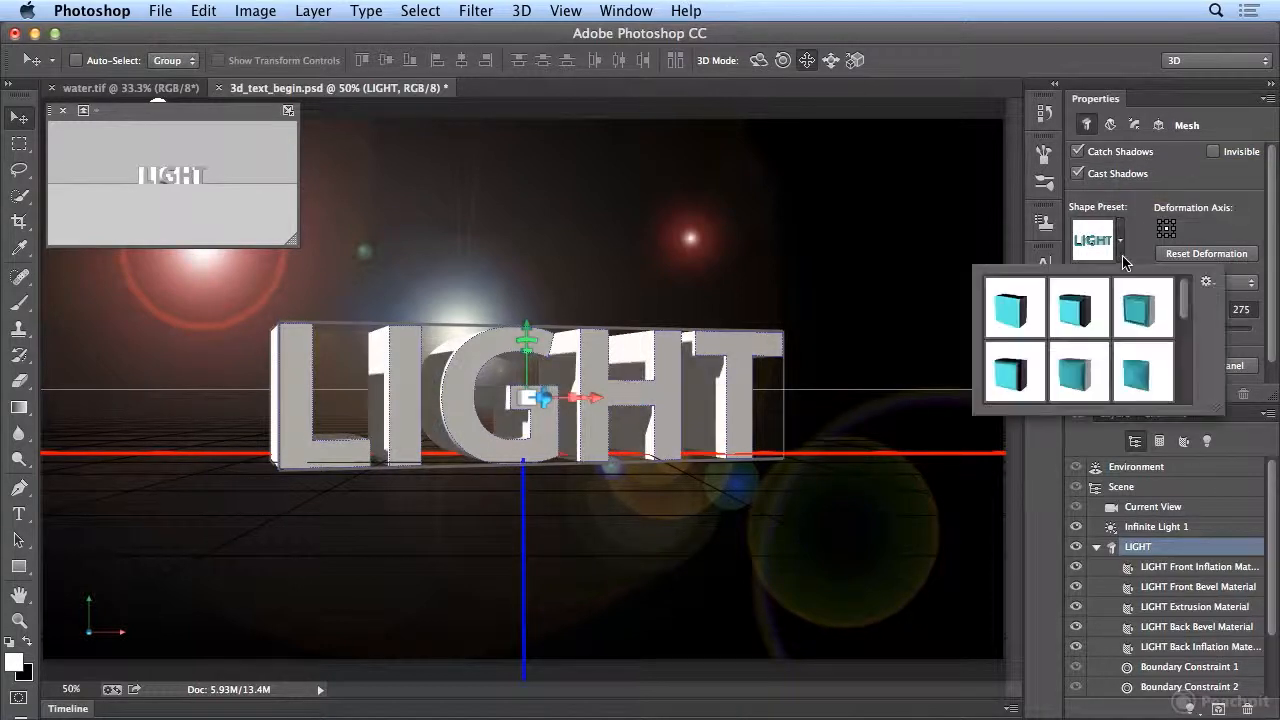
pyautogui.click(1087, 385)
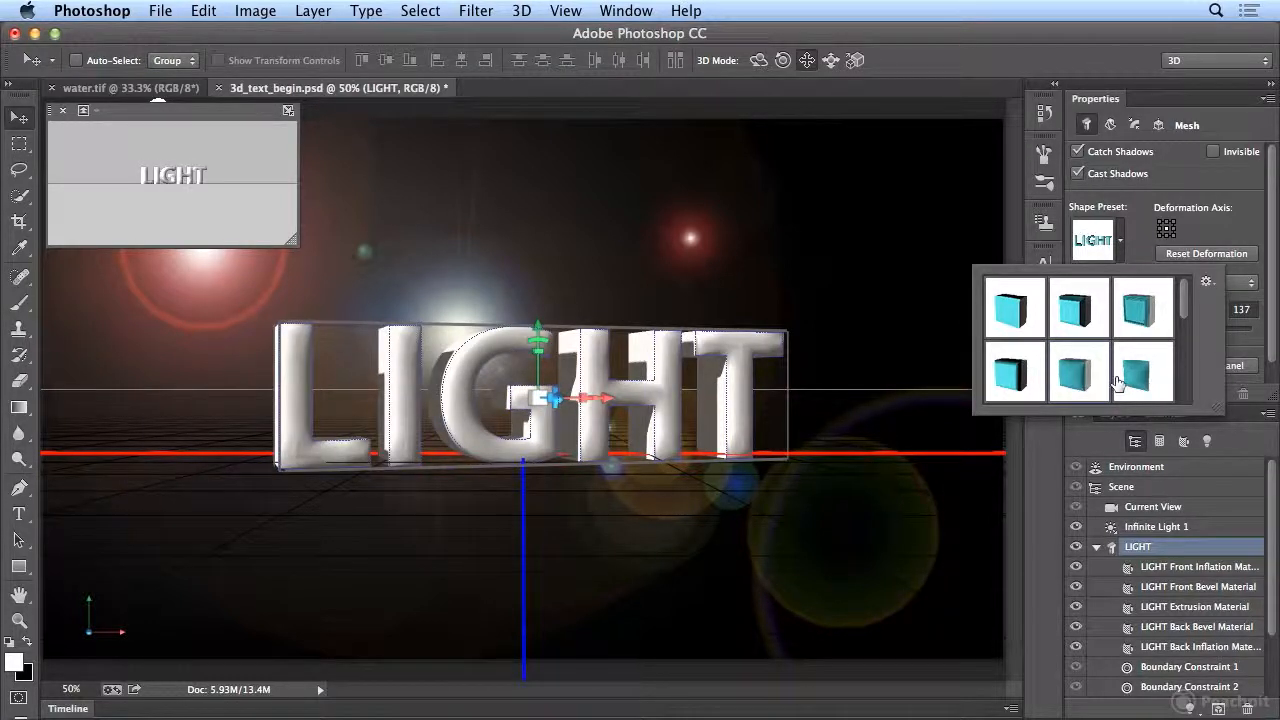
pyautogui.click(1131, 381)
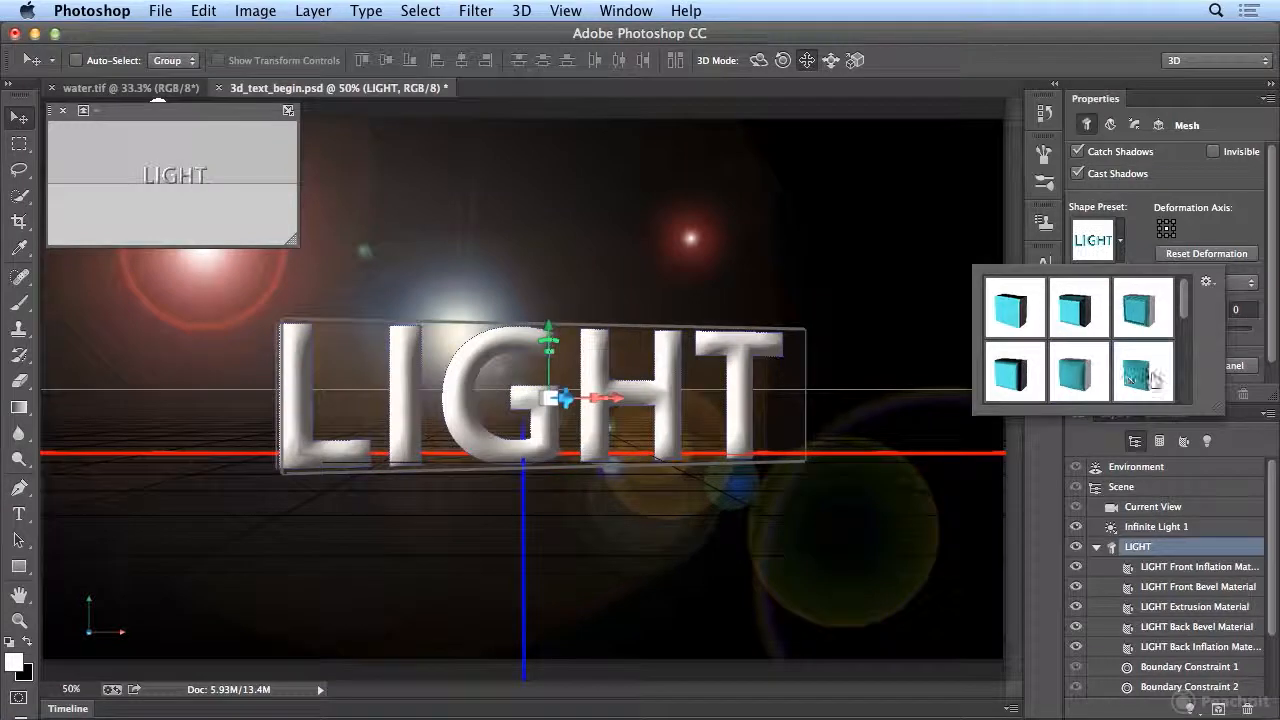
# Step: Try the bent-extrusion shape preset on the LIGHT mesh and rotate the result to inspect the curved letters
pyautogui.scroll(-2, 1190, 380)
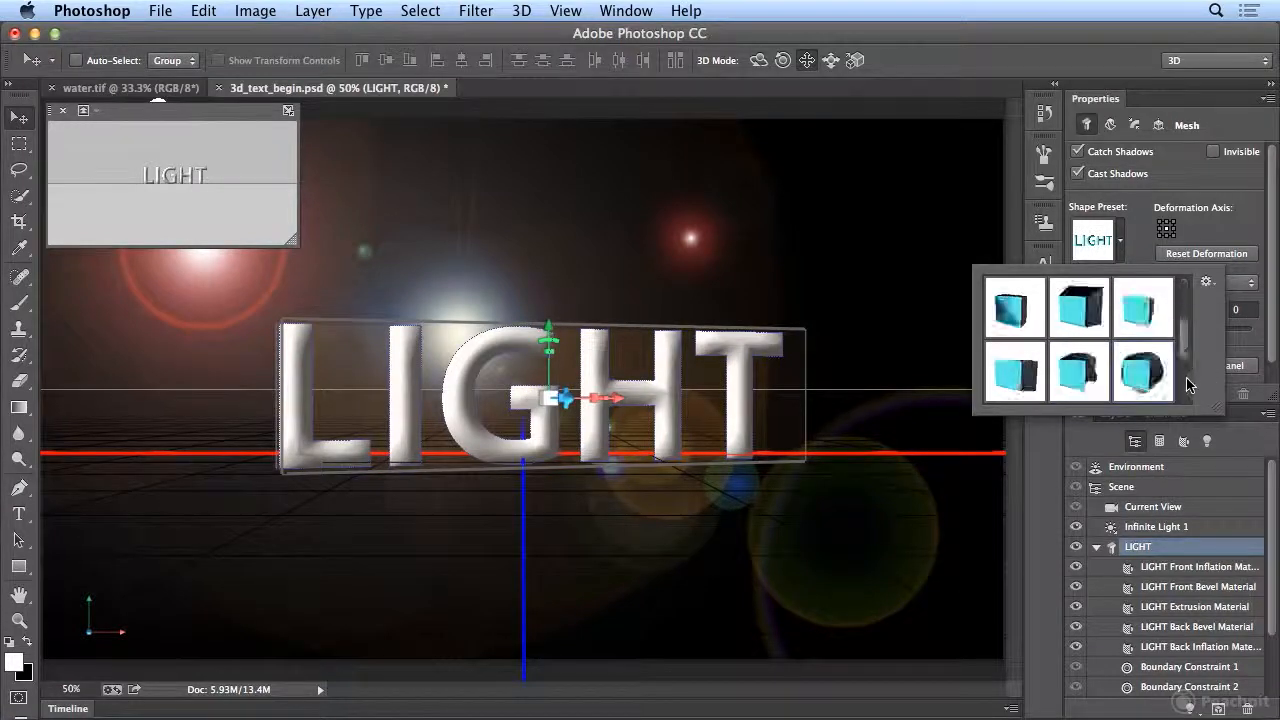
pyautogui.click(1088, 388)
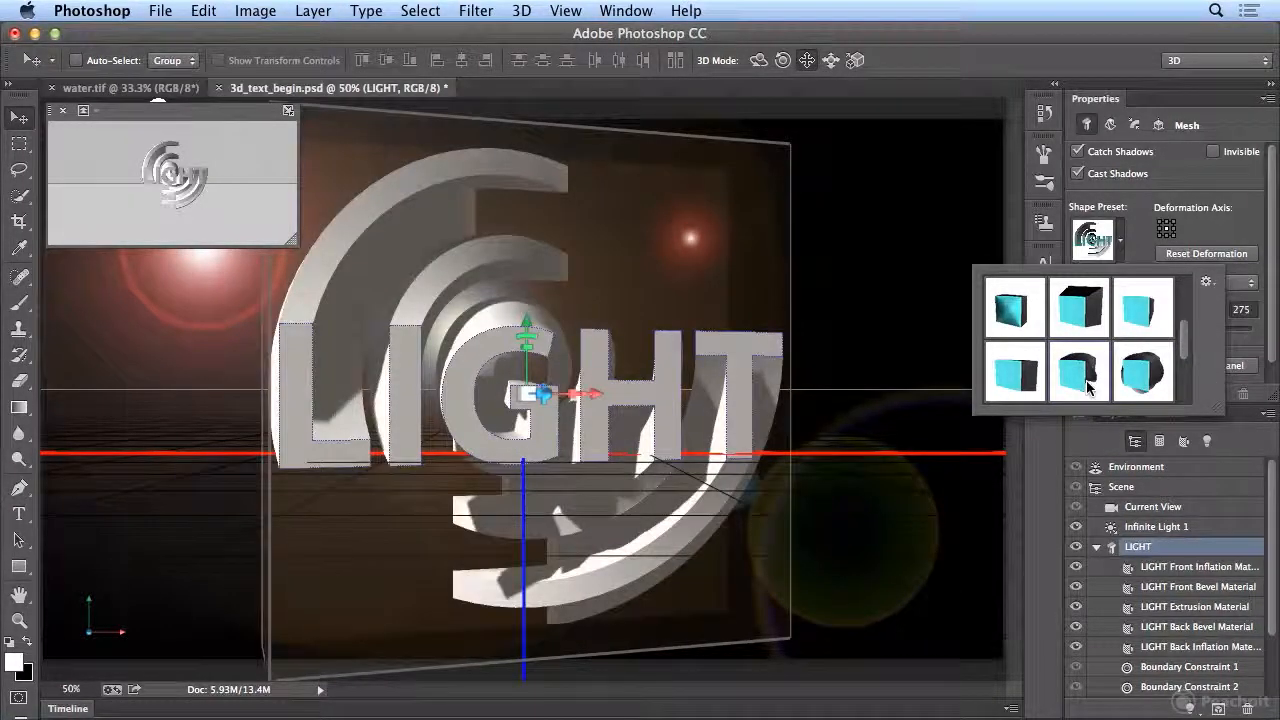
pyautogui.moveTo(585, 394); pyautogui.dragTo(486, 386)
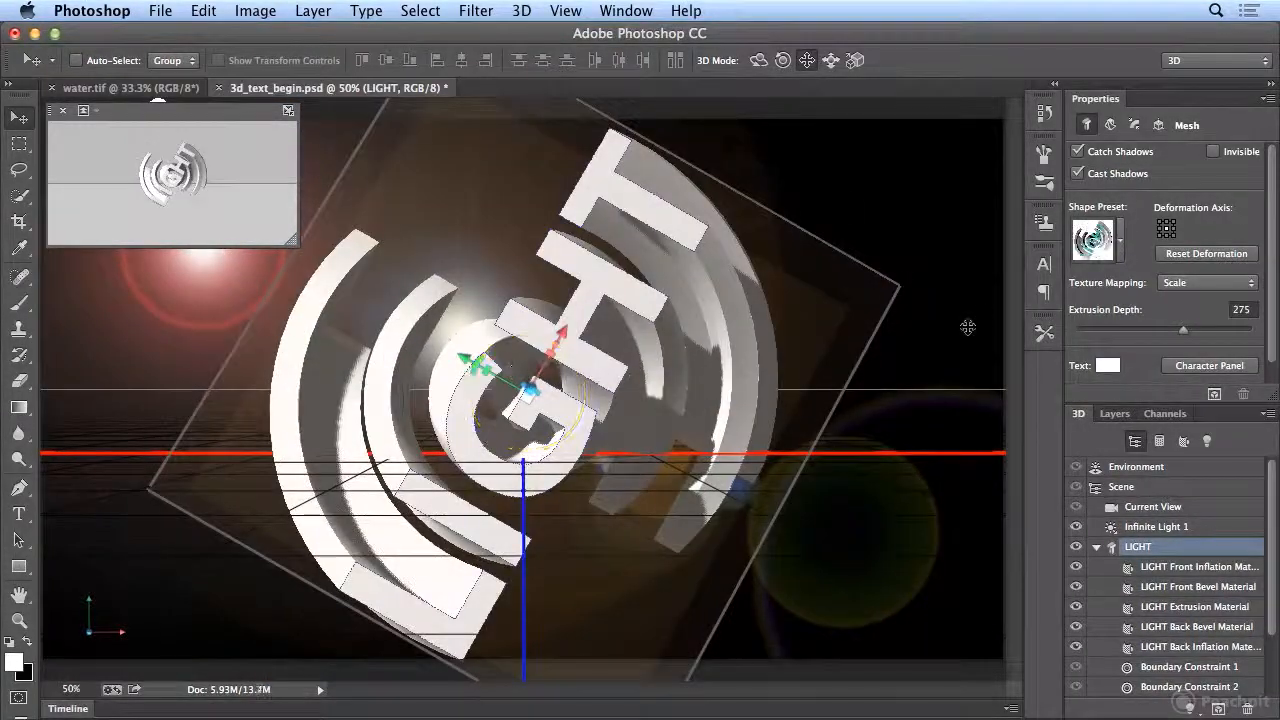
# Step: Apply the first shape preset, a plain straight extrusion, to the LIGHT mesh
pyautogui.click(1121, 253)
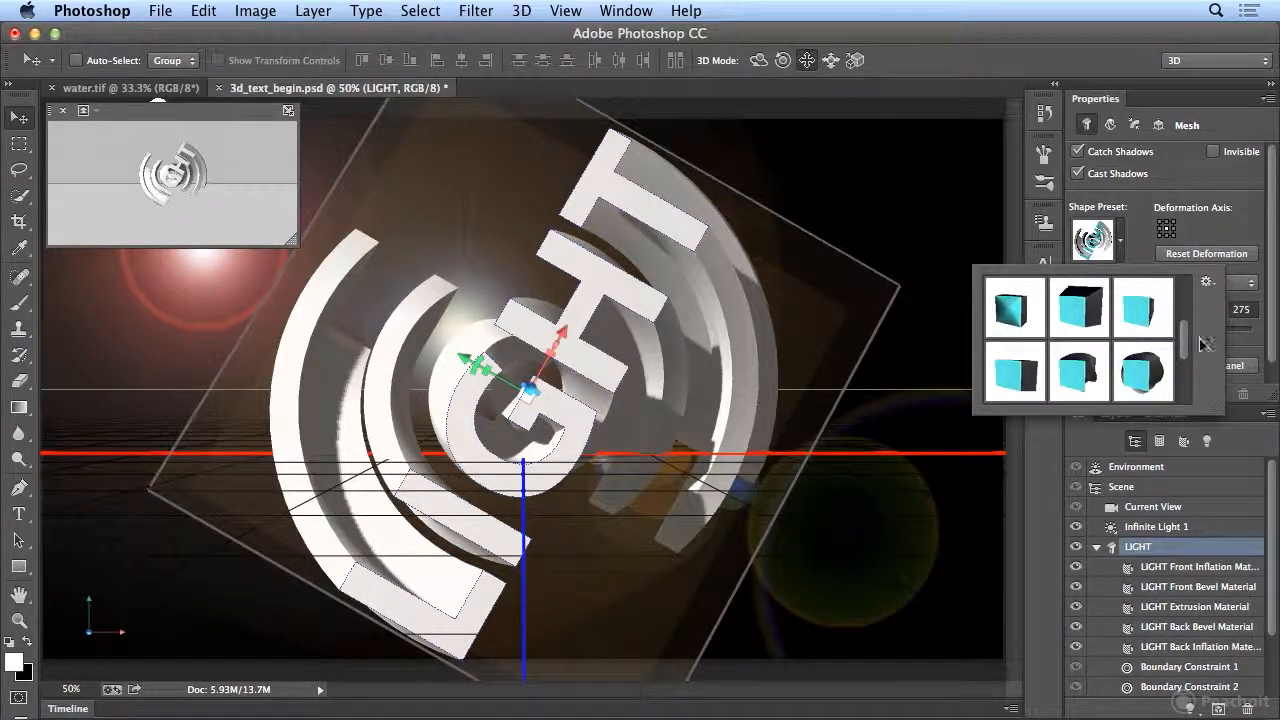
pyautogui.scroll(3, 1200, 344)
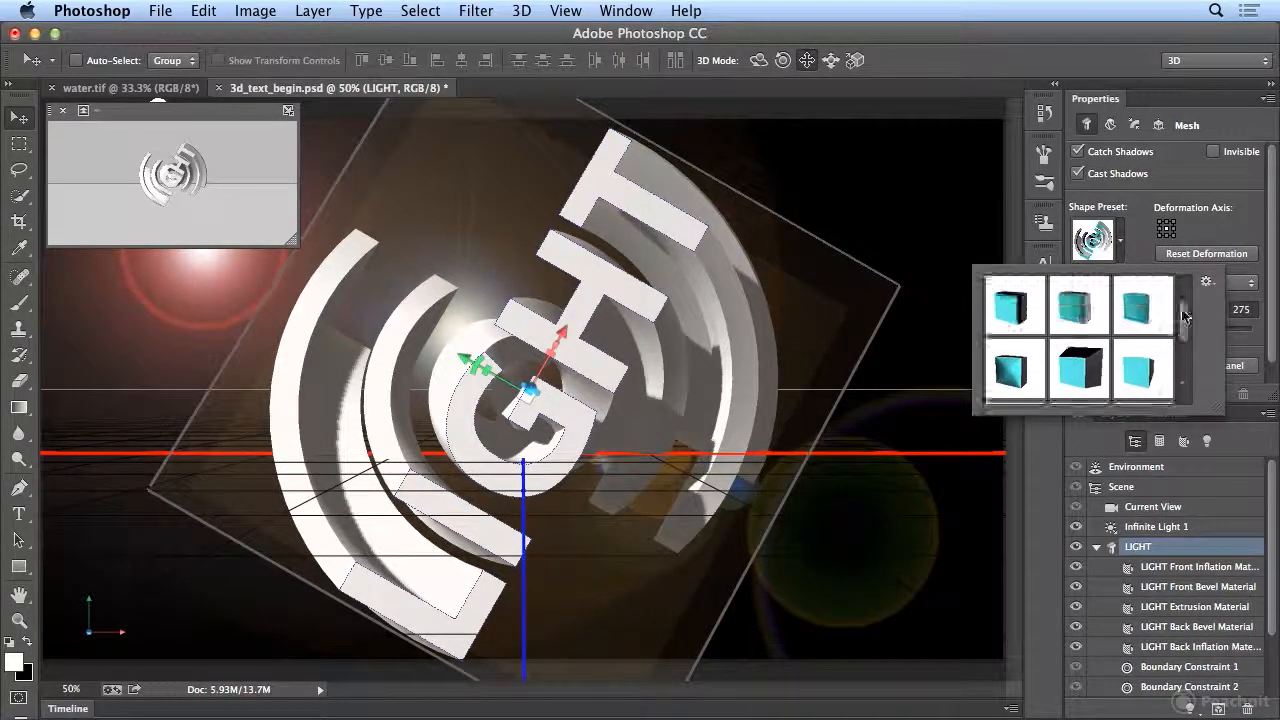
pyautogui.click(1019, 309)
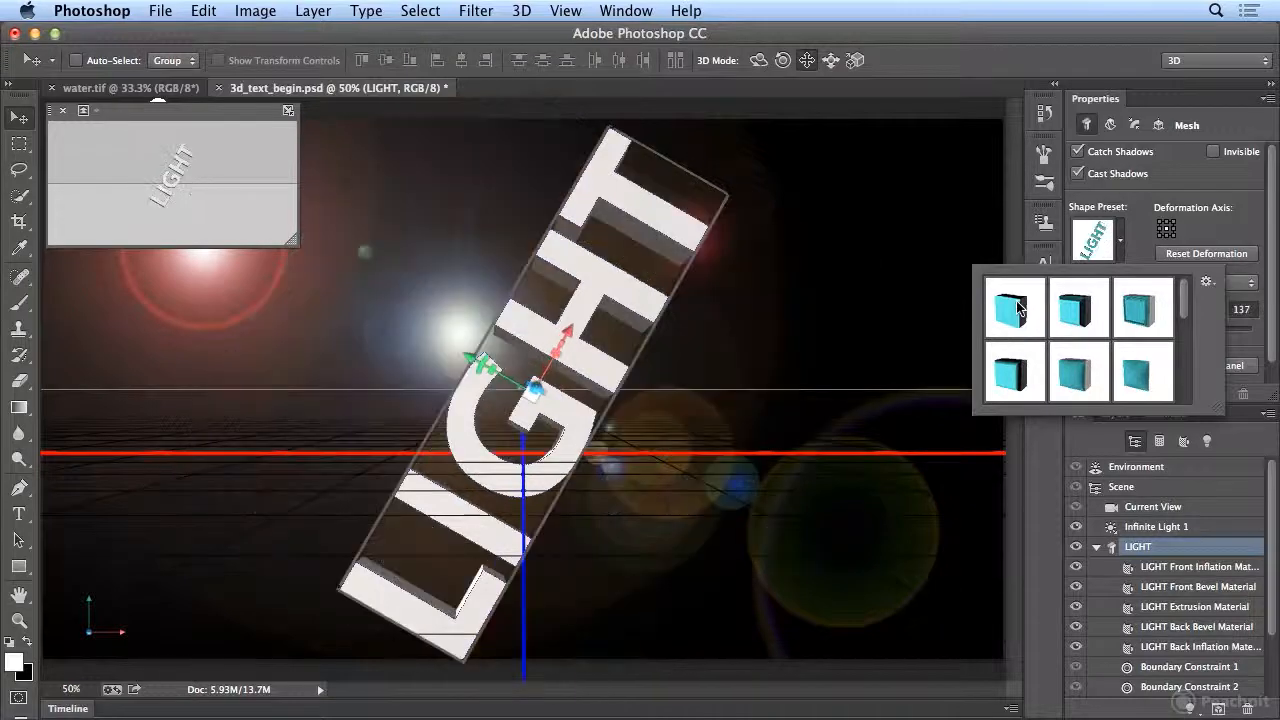
# Step: Reset the LIGHT mesh's coordinates and re-pose it with about 19.9° of Y rotation and a Y position of 100
pyautogui.click(1158, 125)
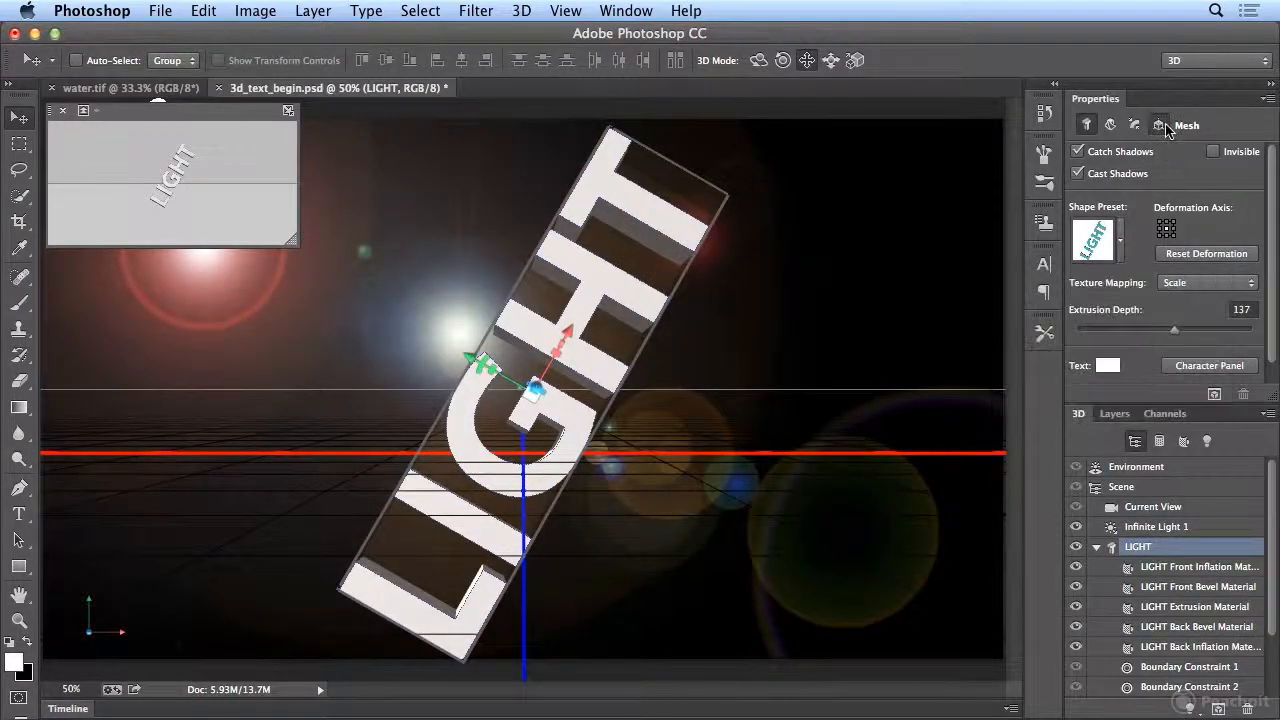
pyautogui.click(1158, 125)
pyautogui.click(1176, 270)
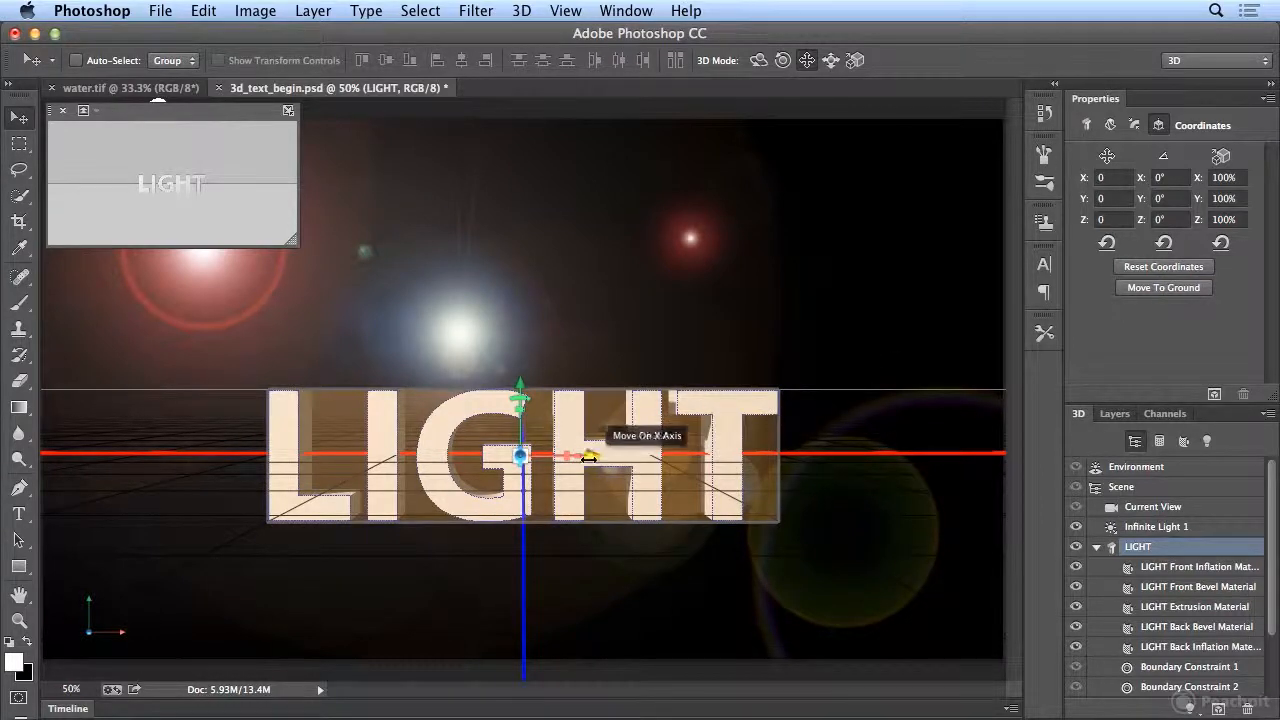
pyautogui.moveTo(572, 456); pyautogui.dragTo(516, 463)
pyautogui.moveTo(520, 388); pyautogui.dragTo(521, 341)
pyautogui.moveTo(585, 420); pyautogui.dragTo(556, 410)
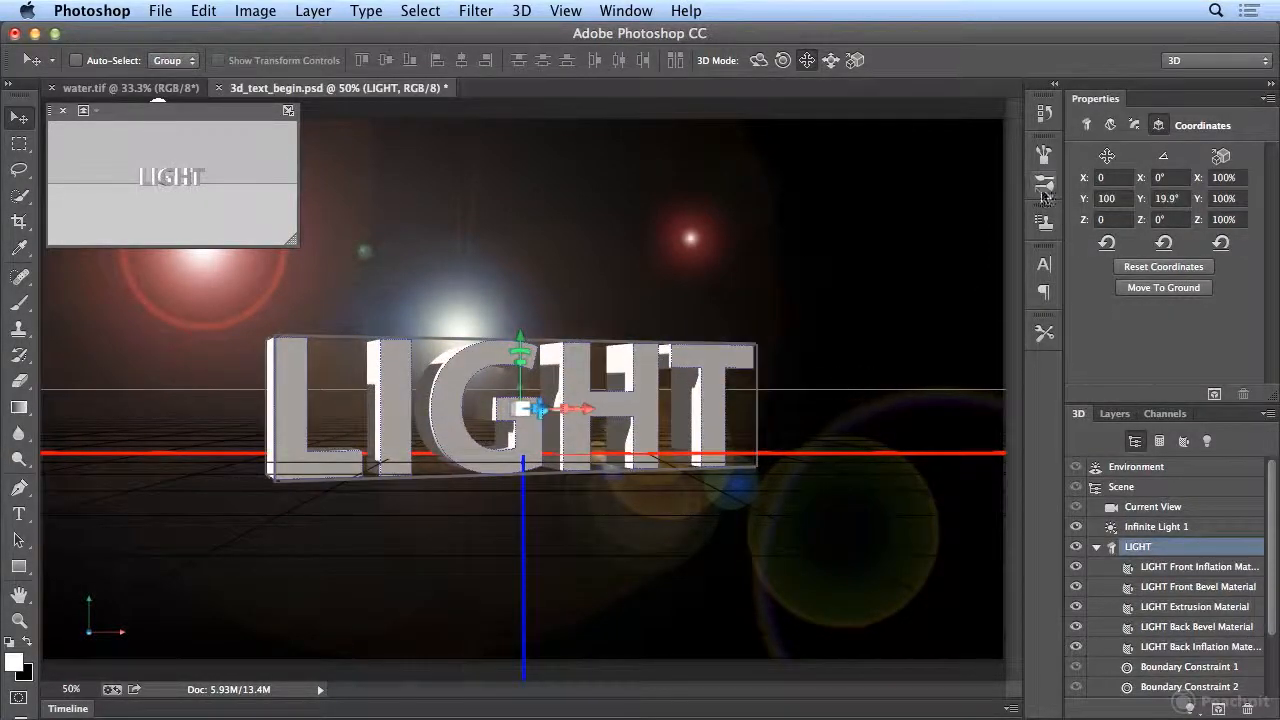
# Step: Deform the LIGHT mesh with a taper of 102% and a twist of 0°
pyautogui.click(1087, 126)
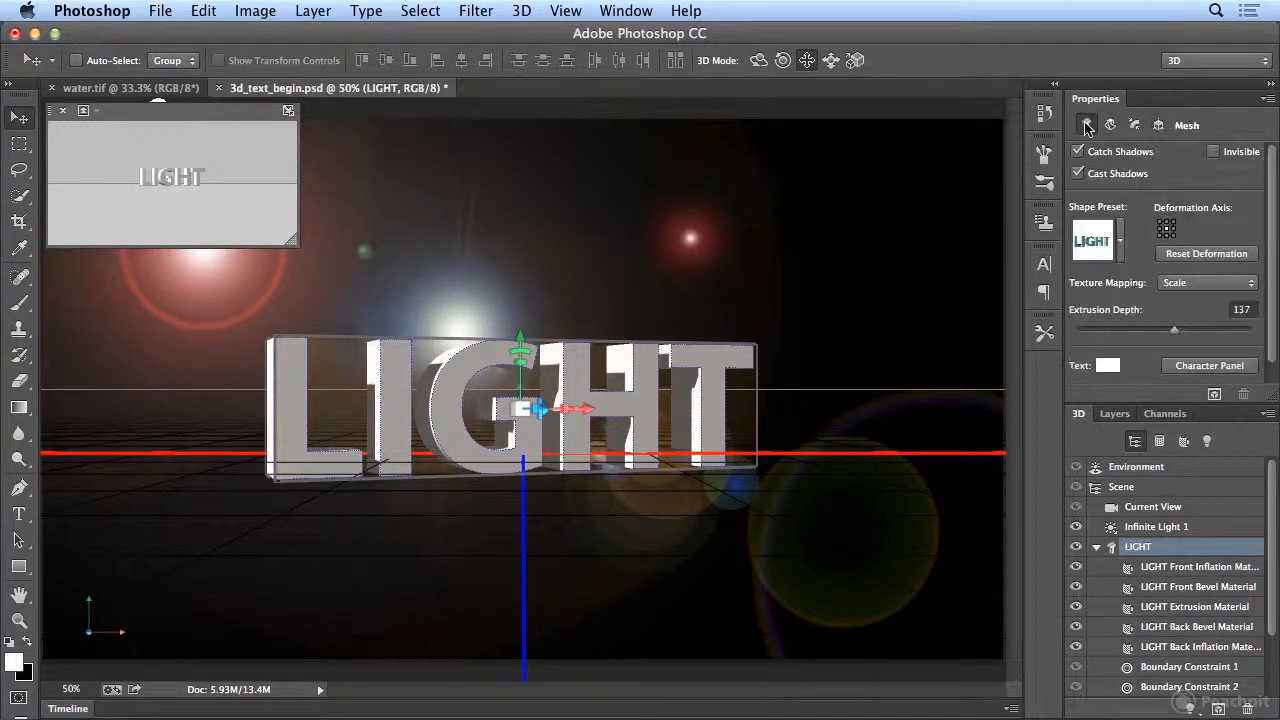
pyautogui.moveTo(1274, 291); pyautogui.dragTo(1274, 323)
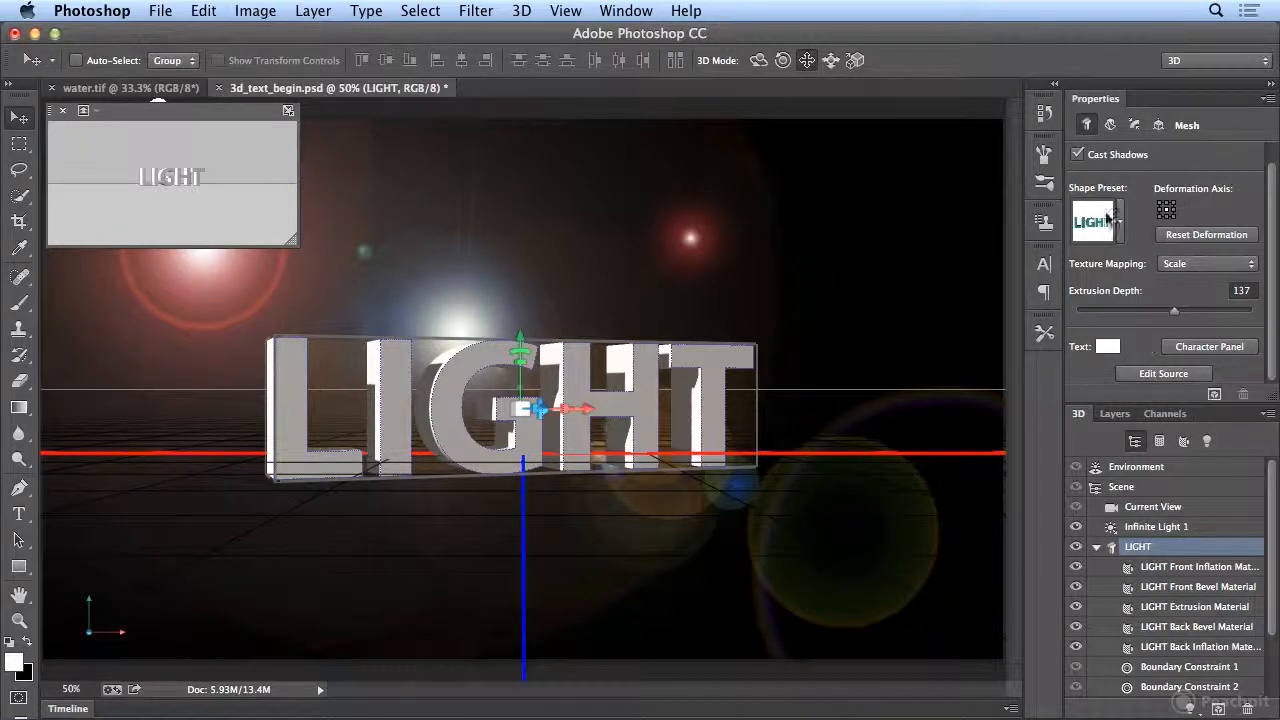
pyautogui.click(1111, 125)
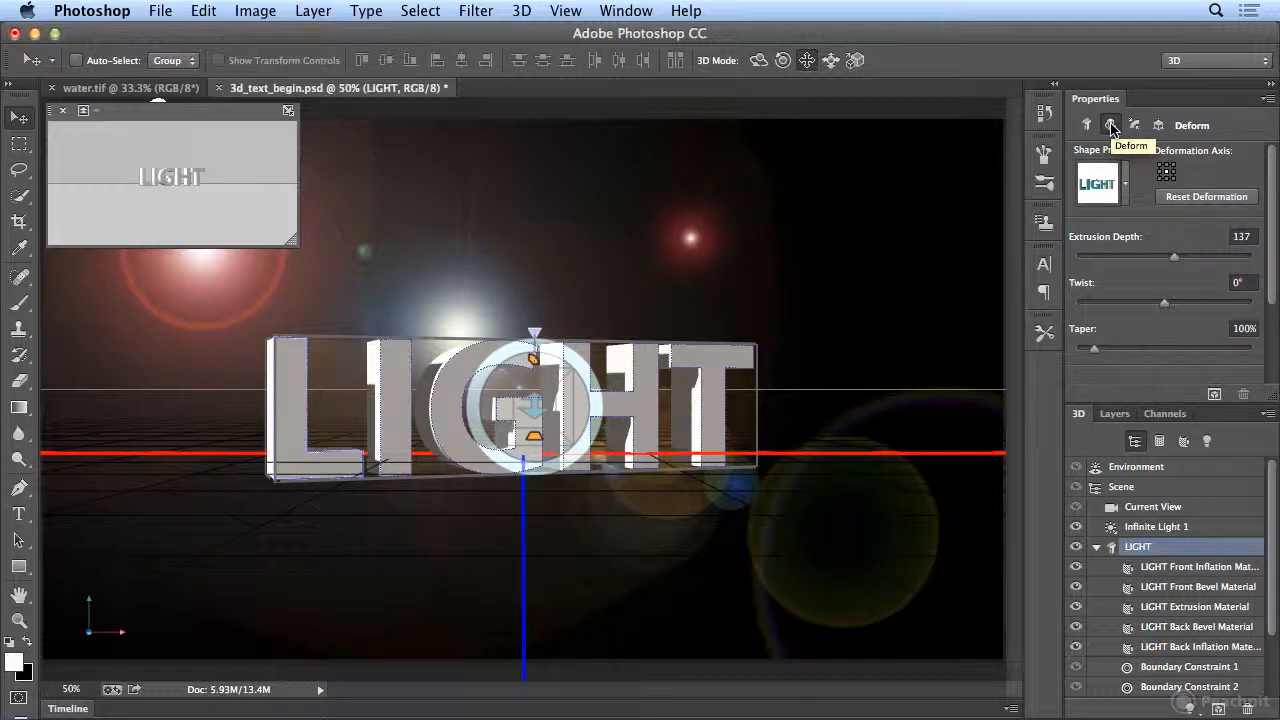
pyautogui.click(1125, 185)
pyautogui.click(1126, 188)
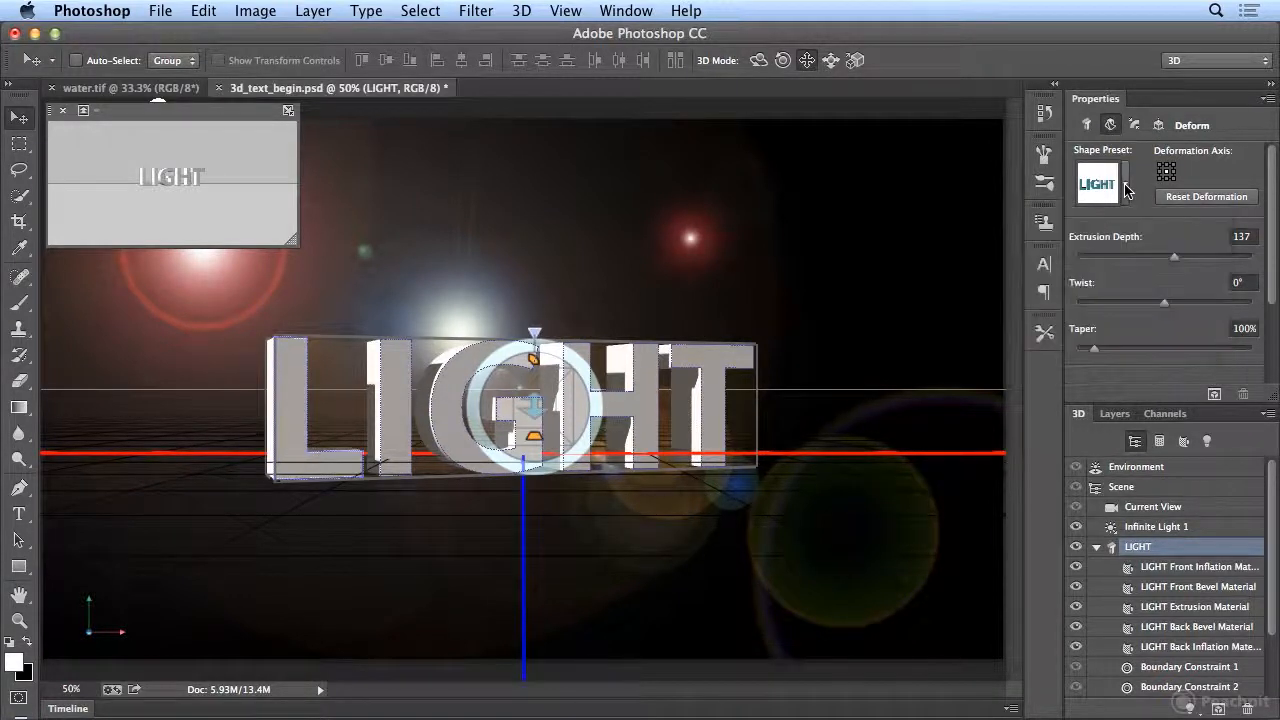
pyautogui.moveTo(1098, 354)
pyautogui.mouseDown()
pyautogui.moveTo(1134, 344)
pyautogui.moveTo(1094, 350)
pyautogui.mouseUp()
pyautogui.moveTo(1164, 301)
pyautogui.mouseDown()
pyautogui.moveTo(1185, 300)
pyautogui.moveTo(1105, 305)
pyautogui.moveTo(1161, 302)
pyautogui.mouseUp()
pyautogui.write('0')
pyautogui.press('Tab')
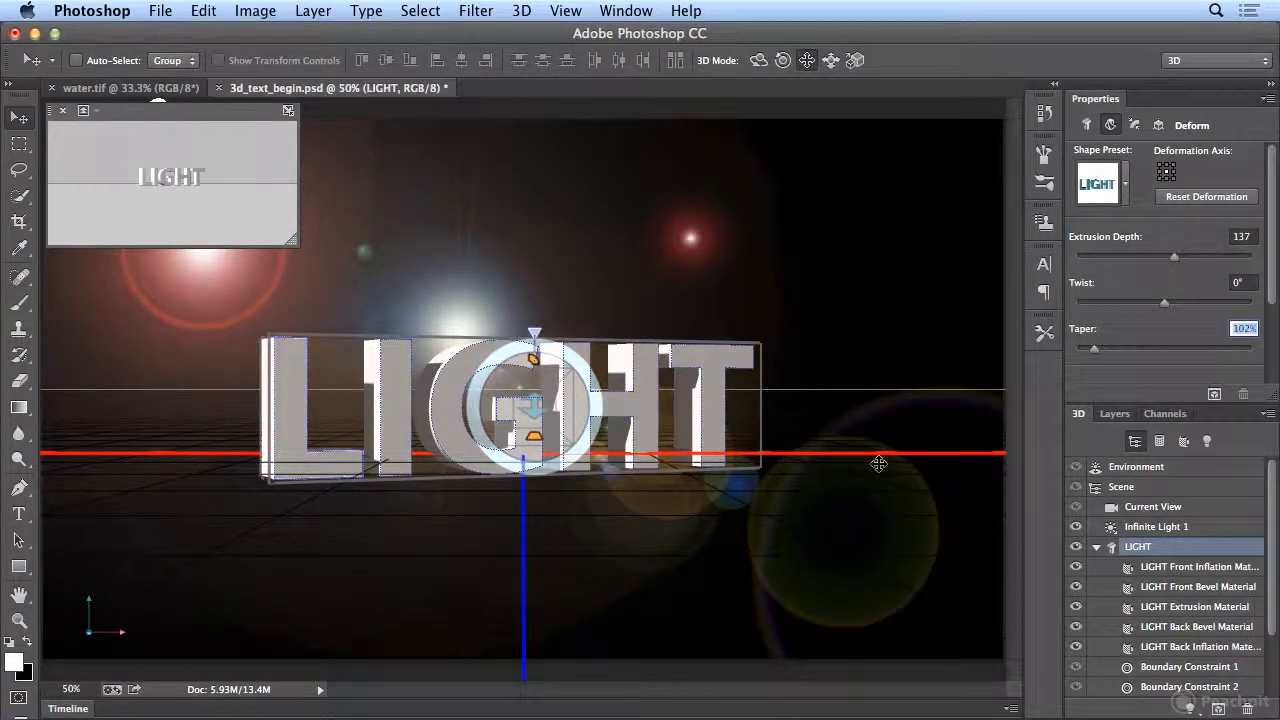
# Step: Filter the 3D scene list to materials only, with the LIGHT Front Inflation Material selected
pyautogui.click(1160, 442)
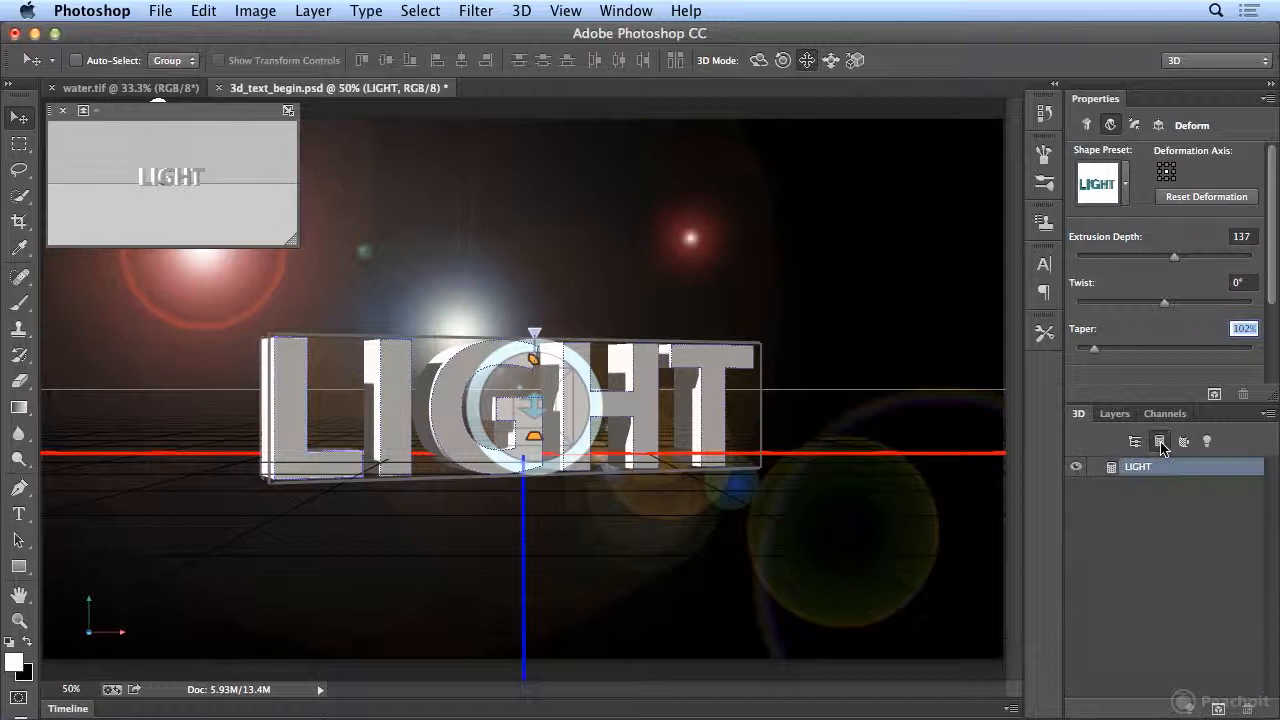
pyautogui.click(1155, 467)
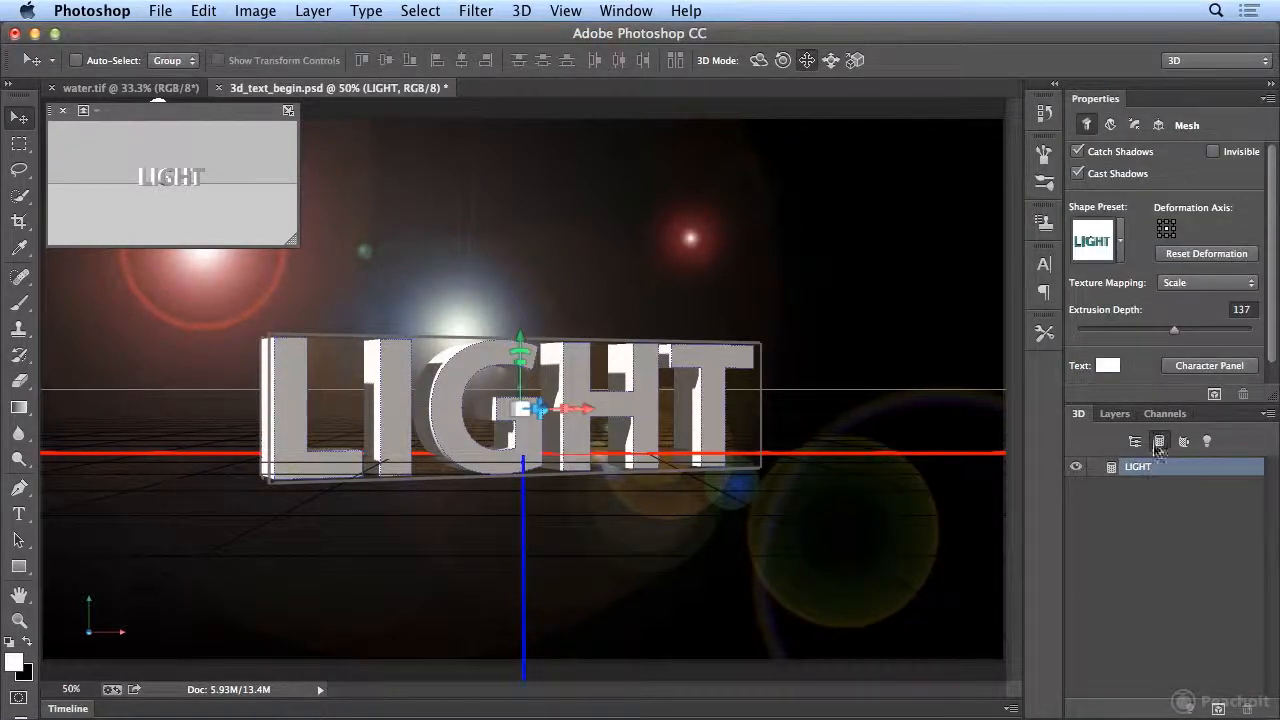
pyautogui.click(1135, 443)
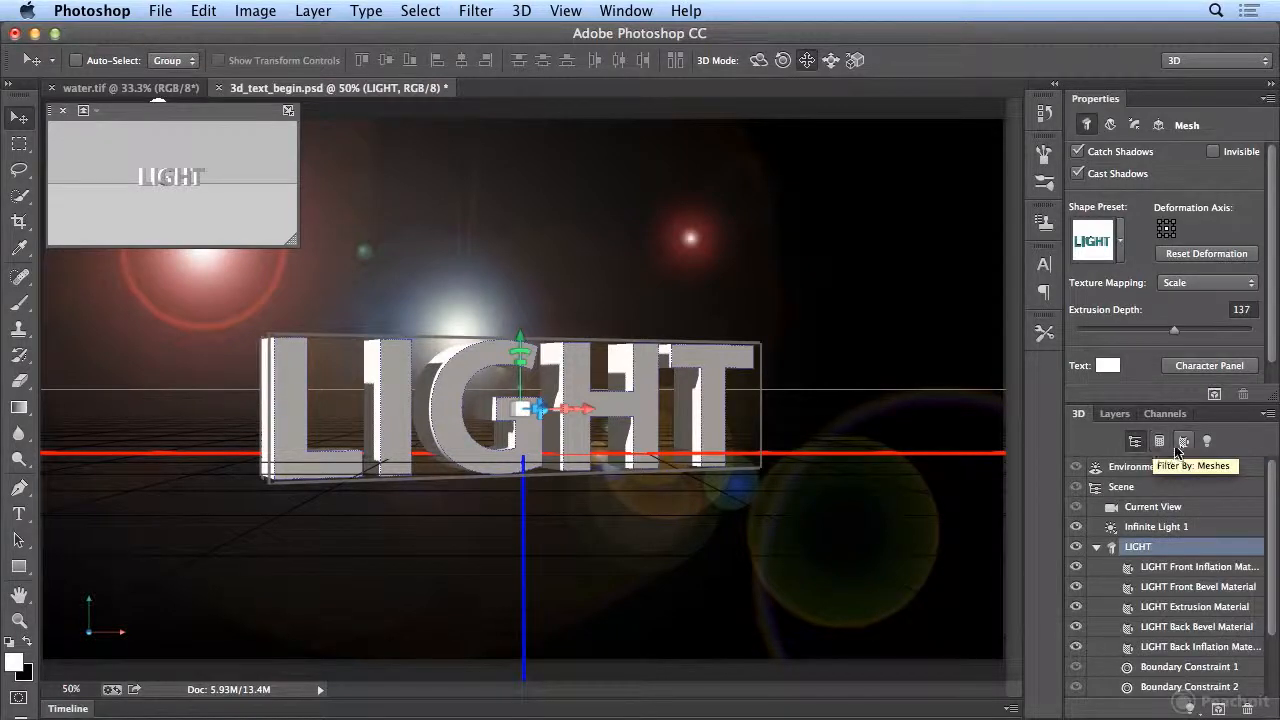
pyautogui.click(1182, 445)
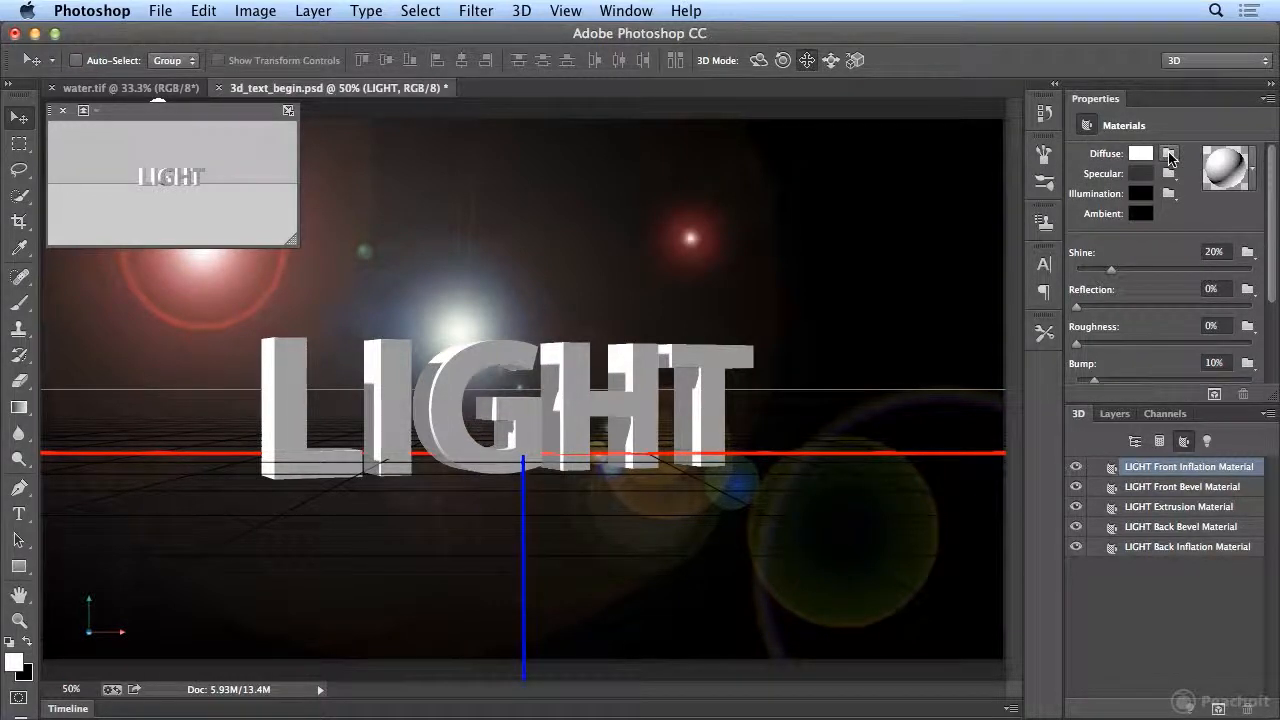
pyautogui.click(1169, 155)
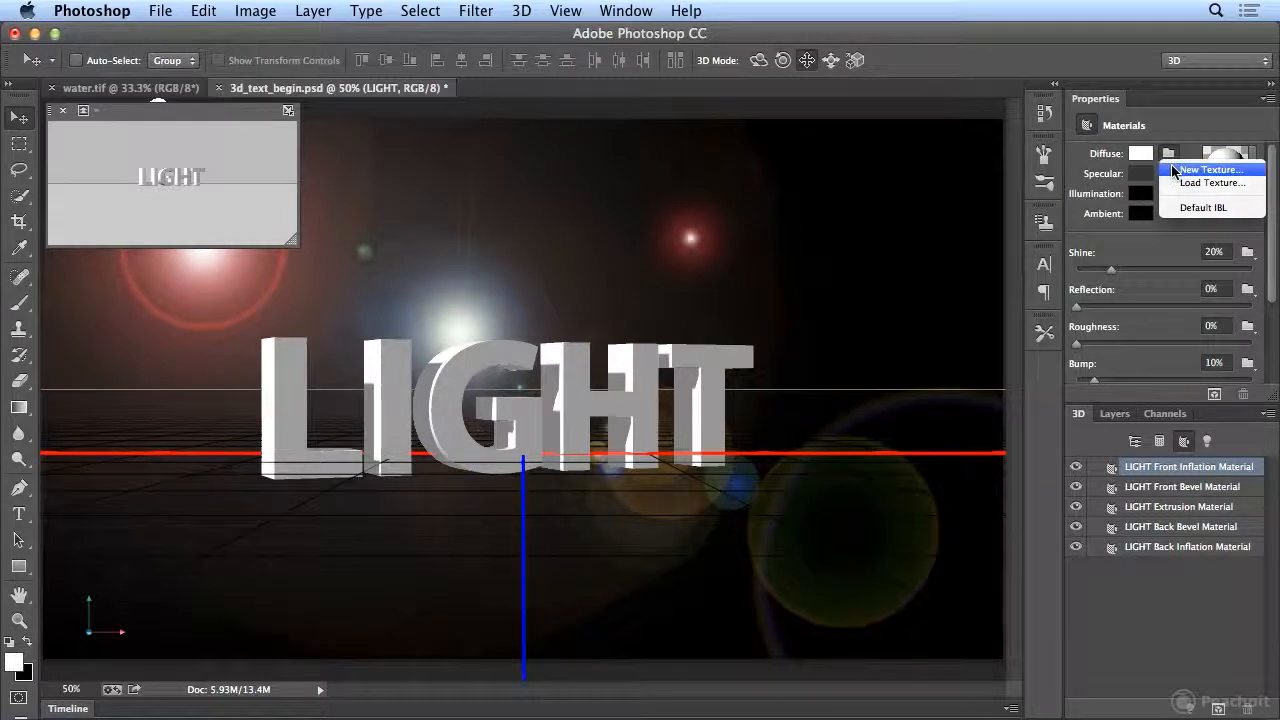
pyautogui.click(1174, 172)
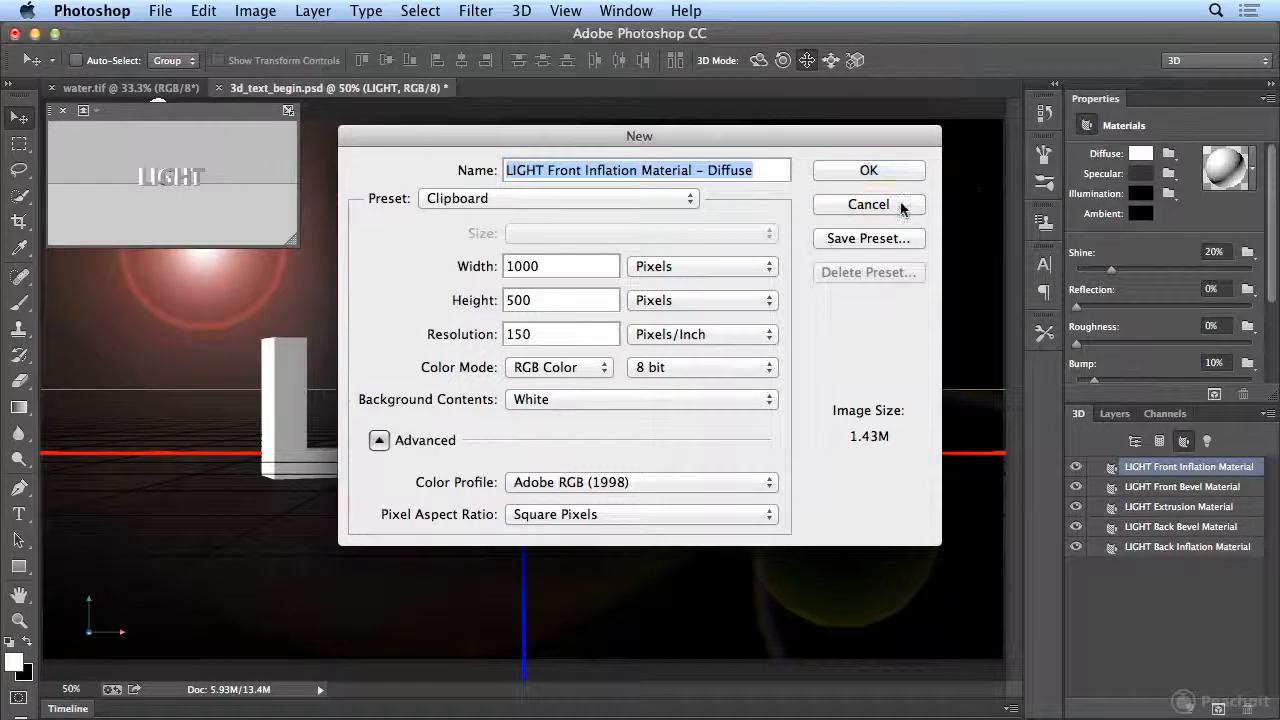
pyautogui.click(903, 207)
# Step: Load an existing image file as the diffuse texture of the LIGHT Front Inflation Material
pyautogui.click(1174, 156)
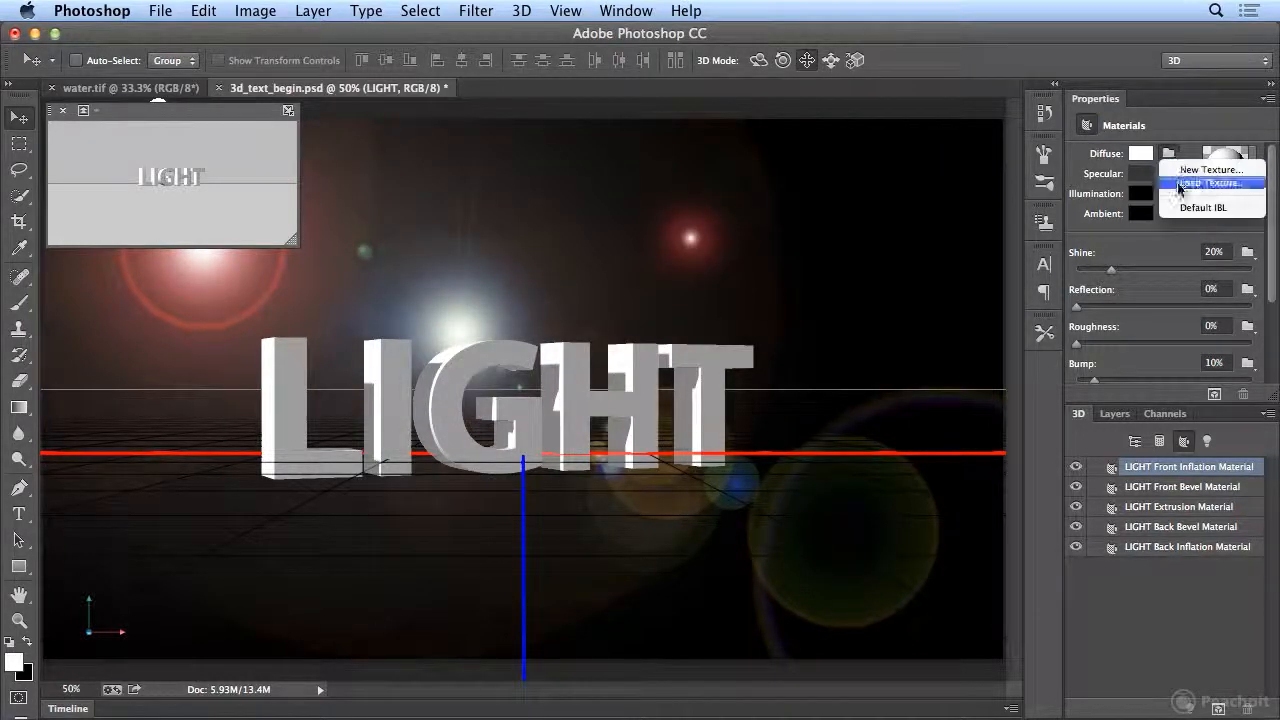
pyautogui.click(1180, 184)
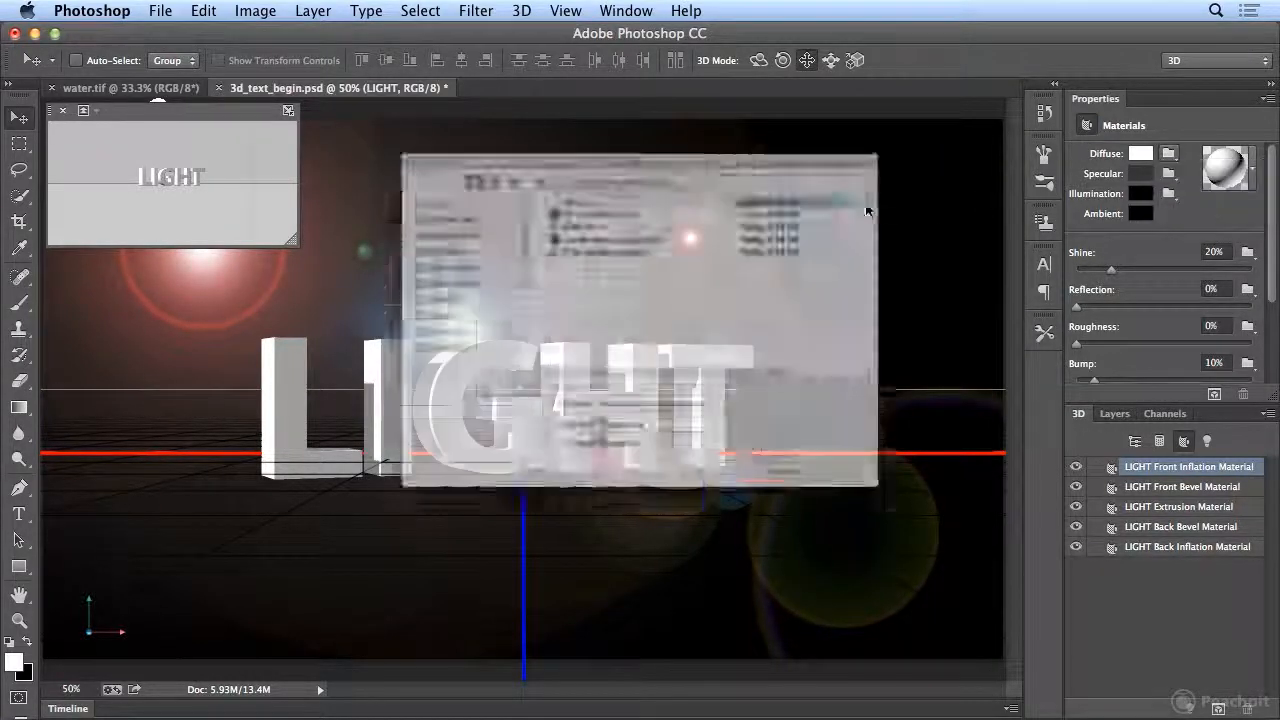
pyautogui.click(578, 181)
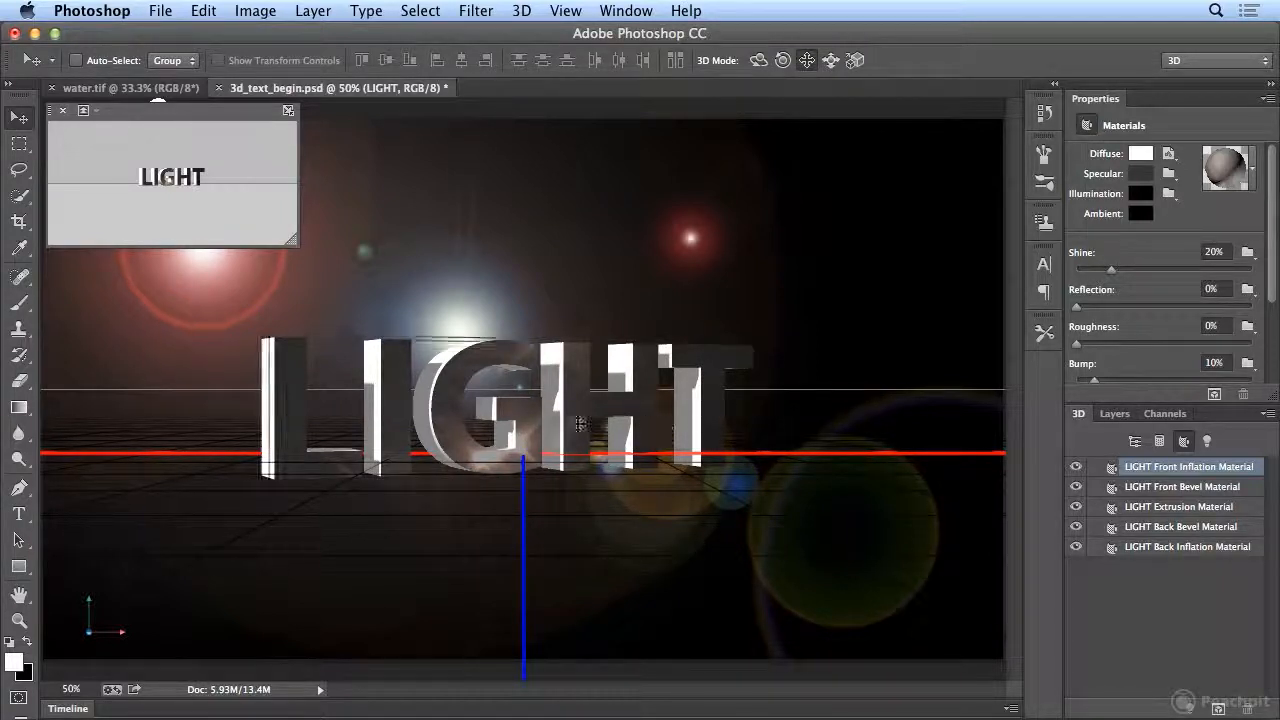
# Step: Select the textured LIGHT mesh and move it slightly in the positive direction along its X axis
pyautogui.click(541, 412)
pyautogui.moveTo(588, 409)
pyautogui.mouseDown()
pyautogui.moveTo(577, 410)
pyautogui.moveTo(596, 411)
pyautogui.mouseUp()
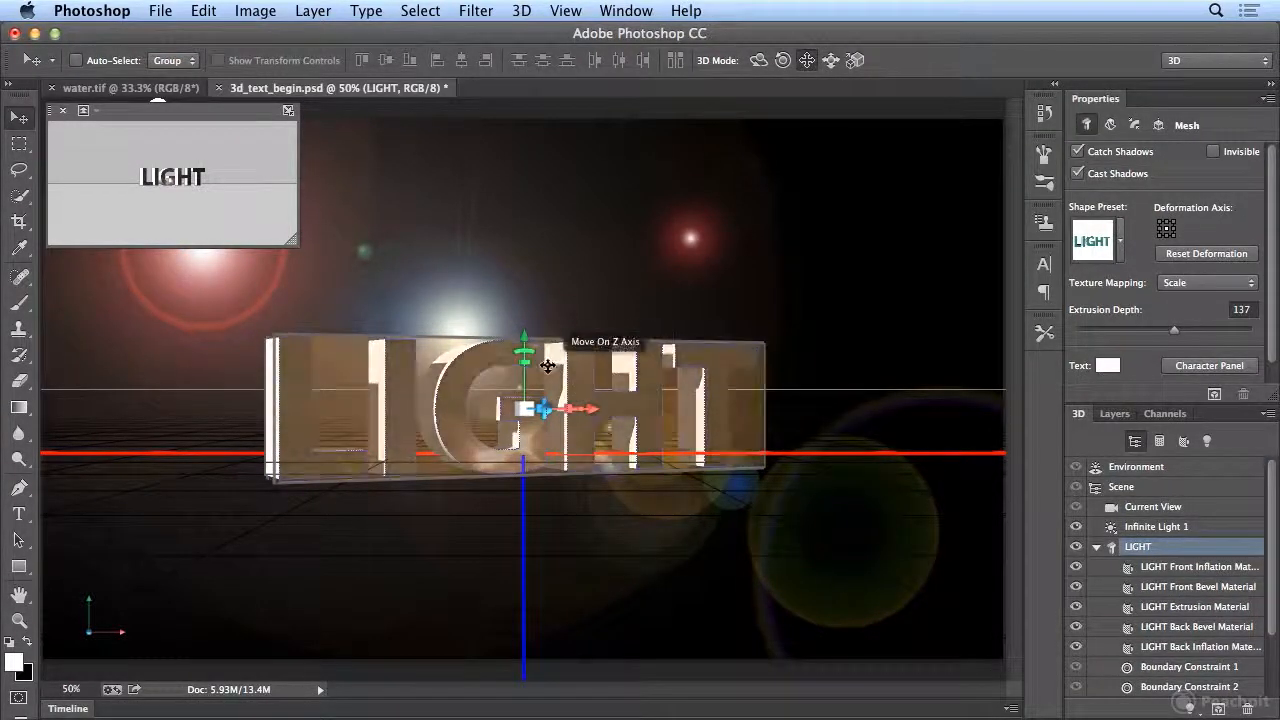
pyautogui.click(1110, 125)
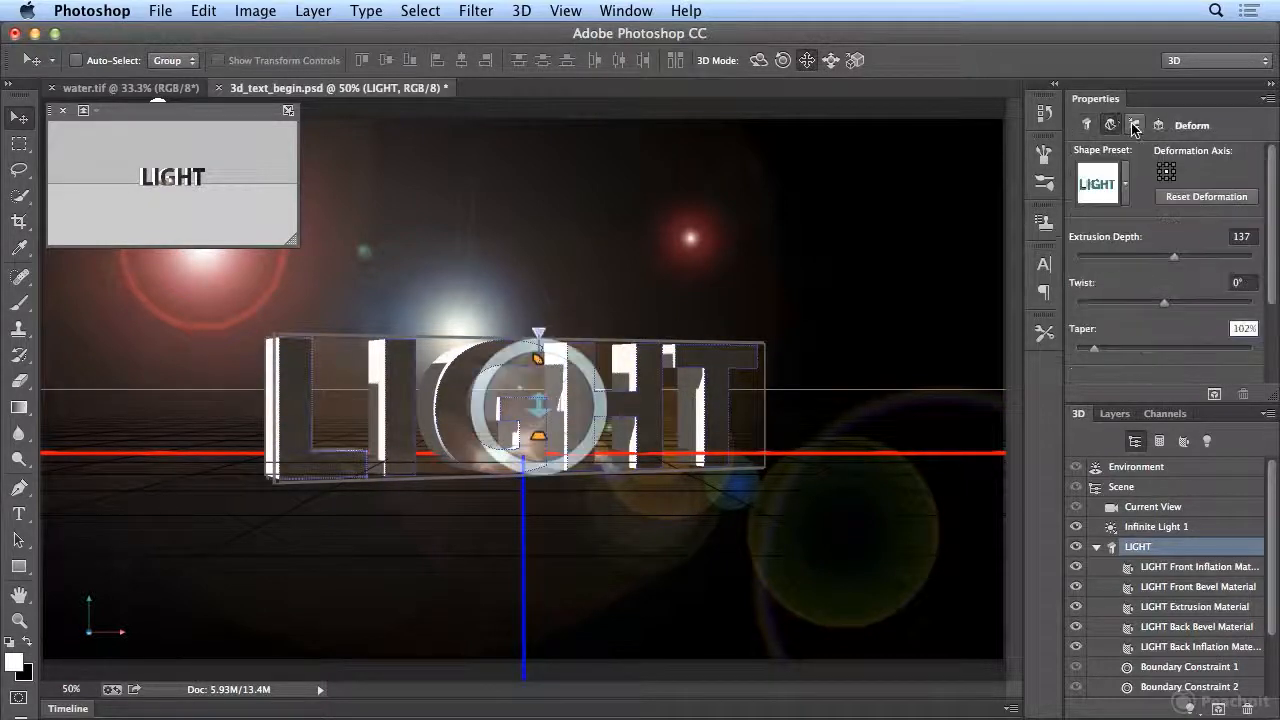
pyautogui.click(1157, 126)
pyautogui.click(1158, 125)
pyautogui.click(1086, 125)
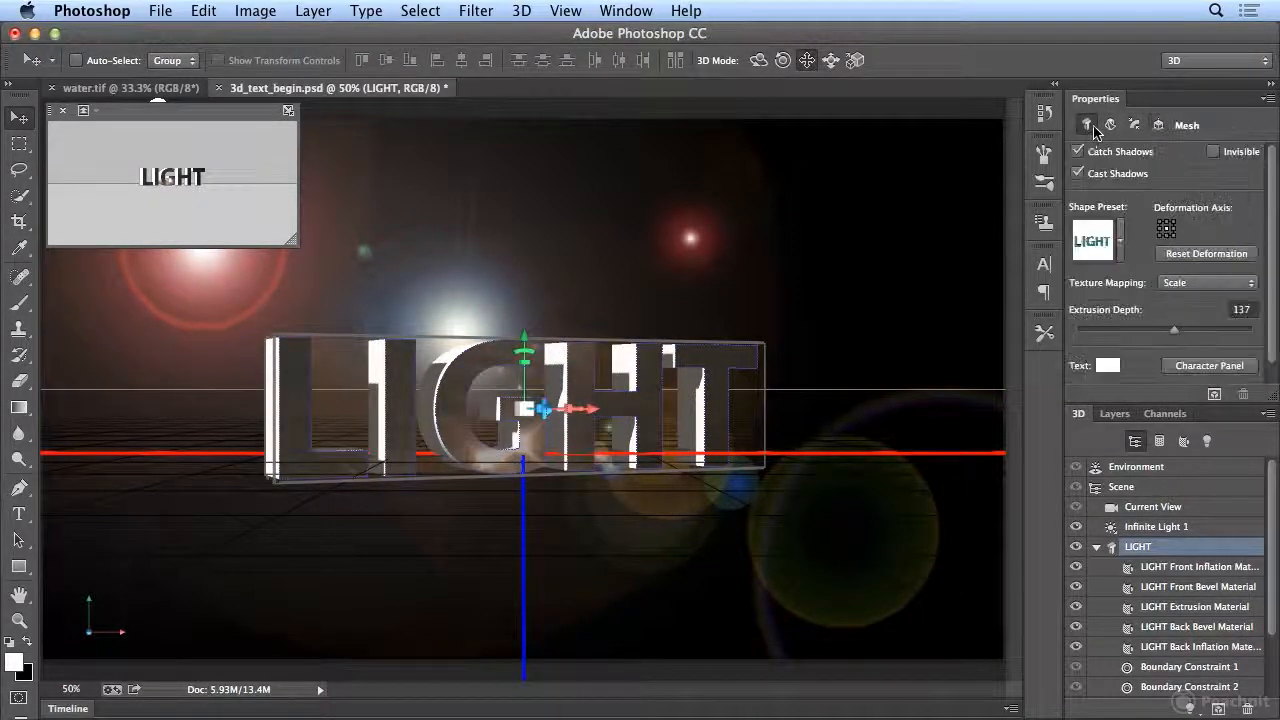